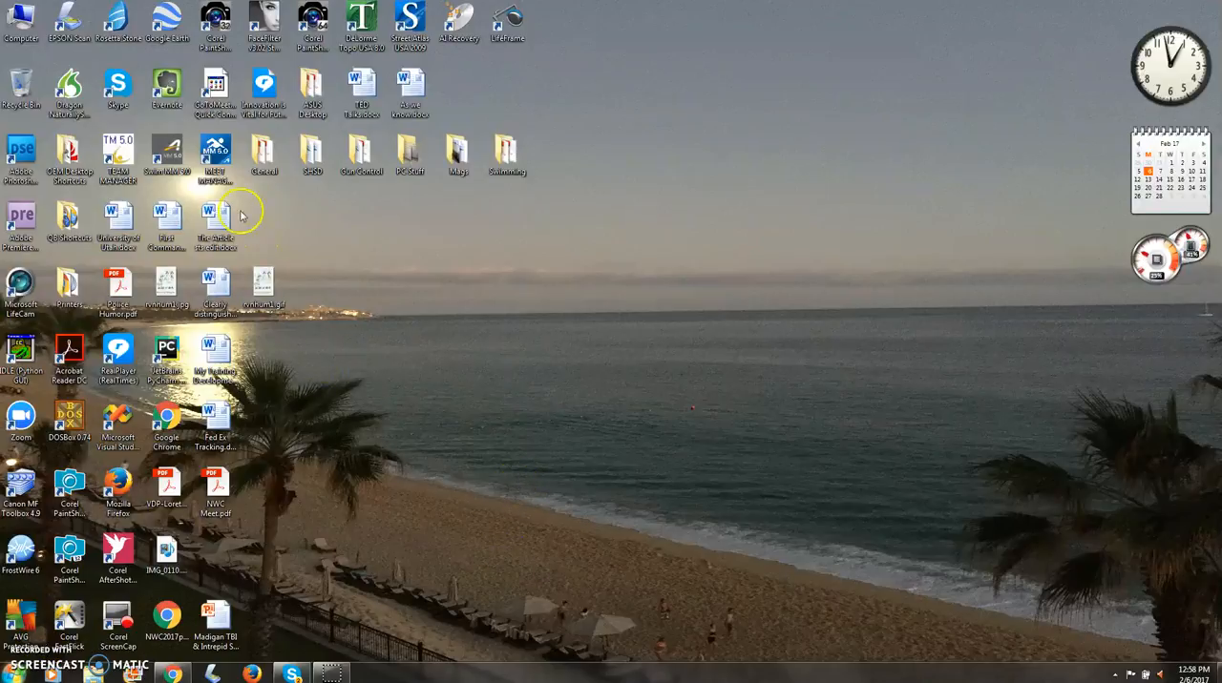
Step: Launch Swim Meet Manager in English and log in to the Training database as Admin in single-user mode
{"action": "double_click", "coordinate": [217, 145]}
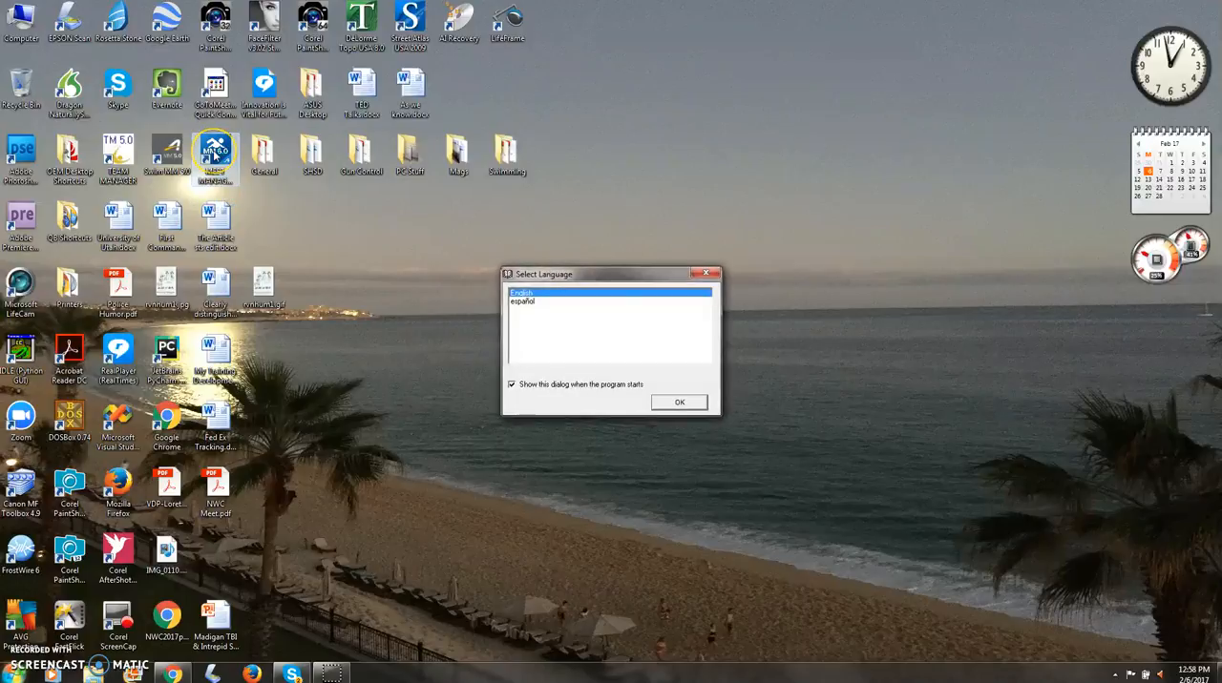
{"action": "left_click", "coordinate": [680, 403]}
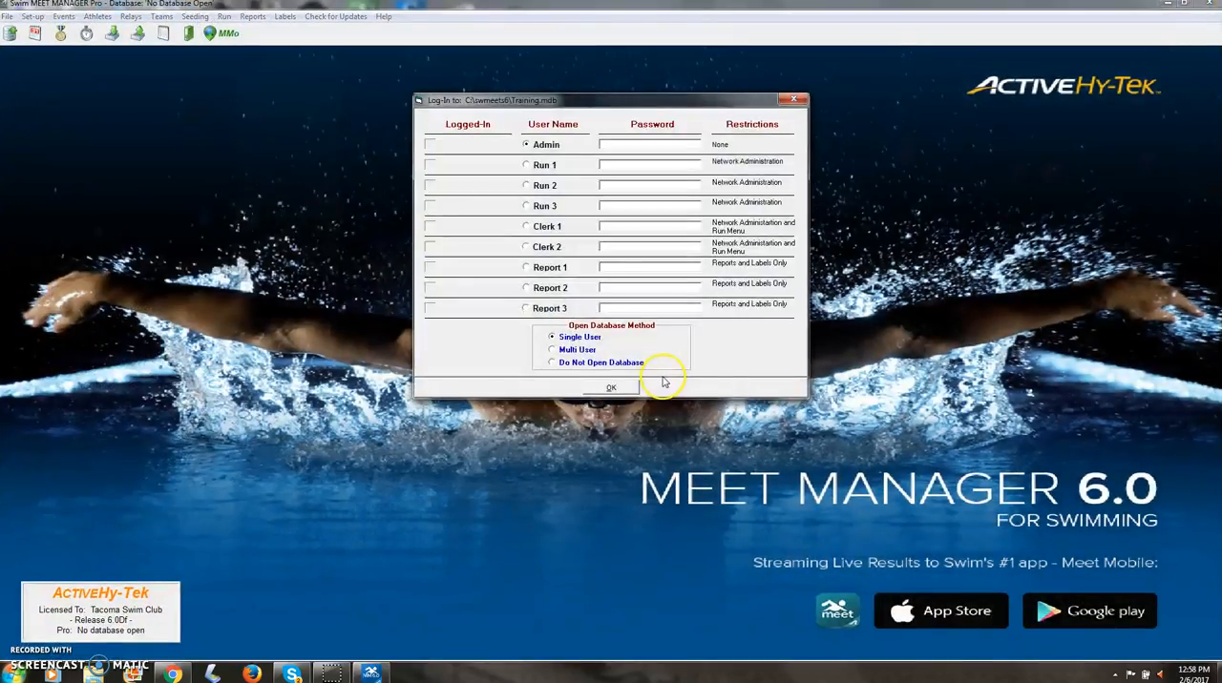
{"action": "left_click", "coordinate": [611, 389]}
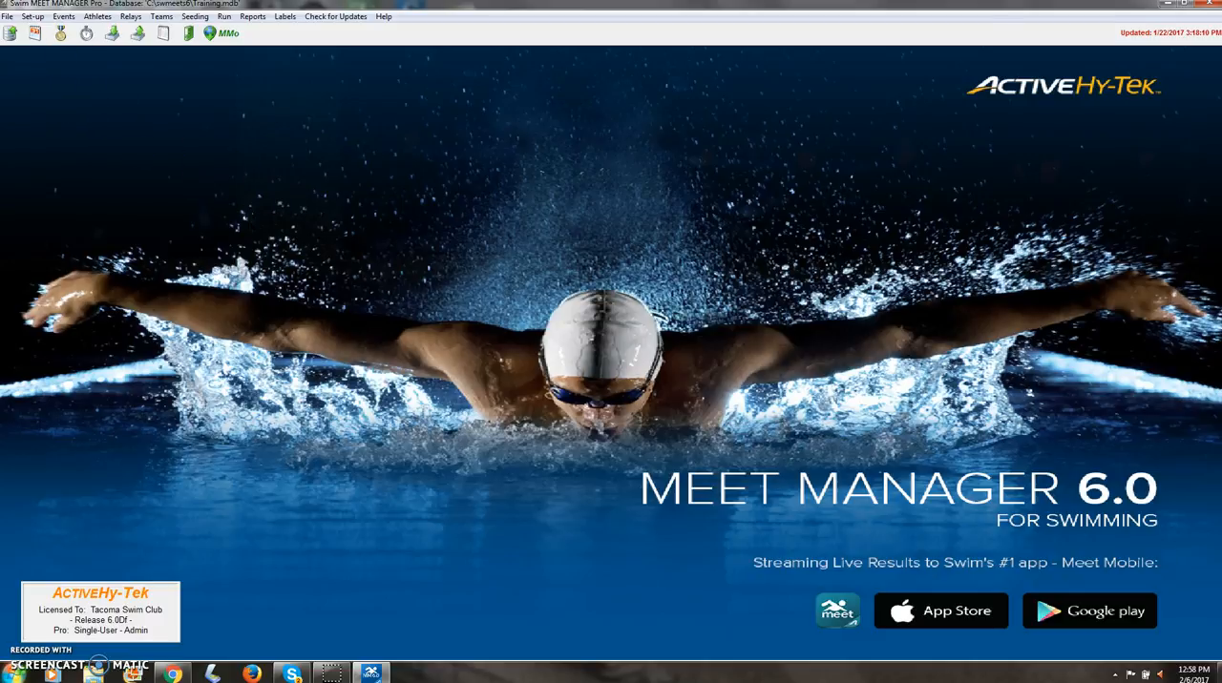
Step: Create a new meet database named "MM Training Meet" and log in to it as Admin in single-user mode
{"action": "left_click", "coordinate": [7, 16]}
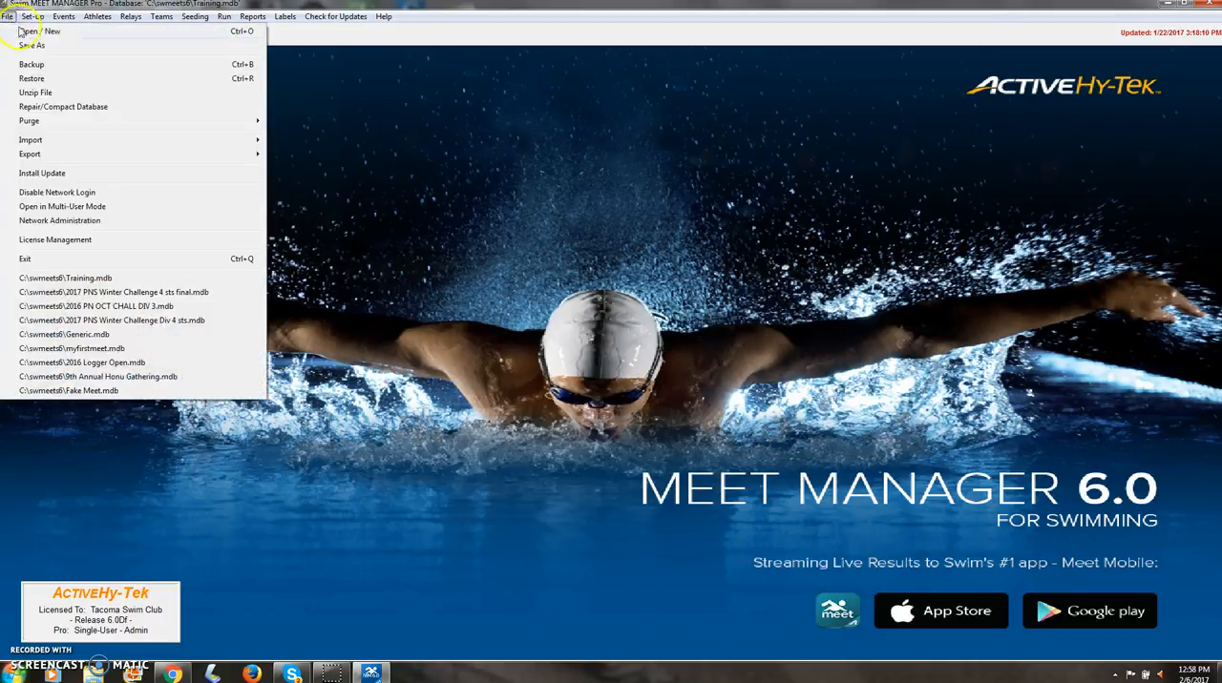
{"action": "left_click", "coordinate": [33, 34]}
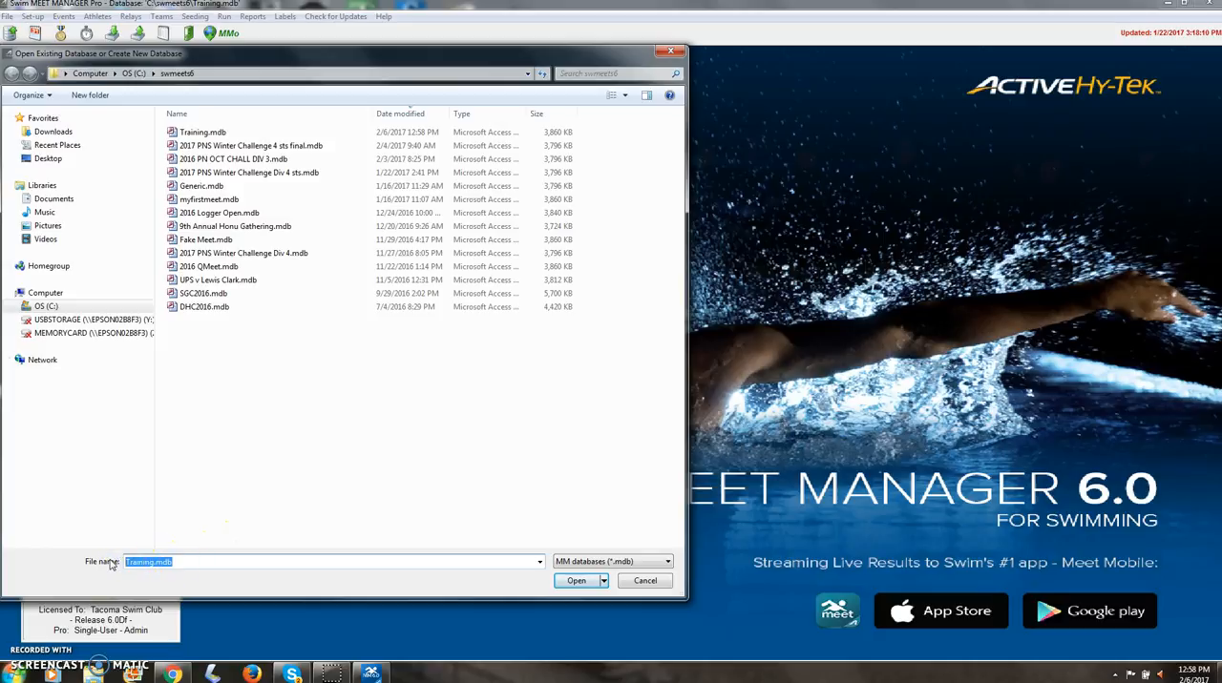
{"action": "type", "text": "M"}
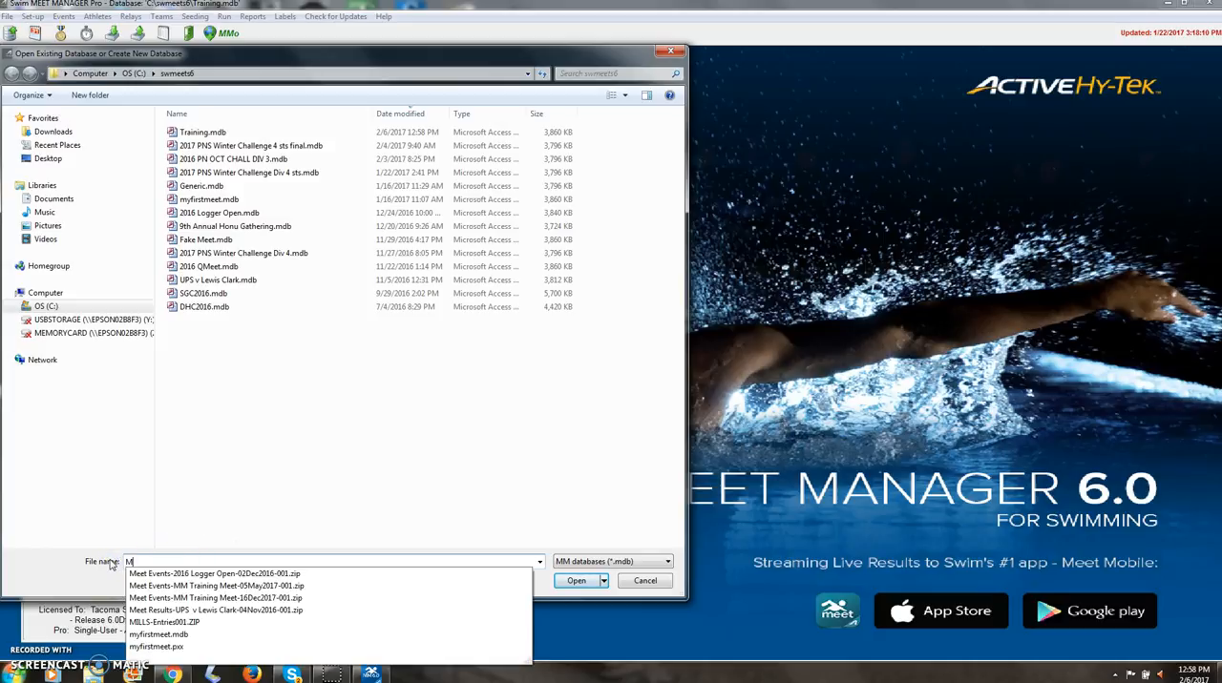
{"action": "type", "text": "M Trainin"}
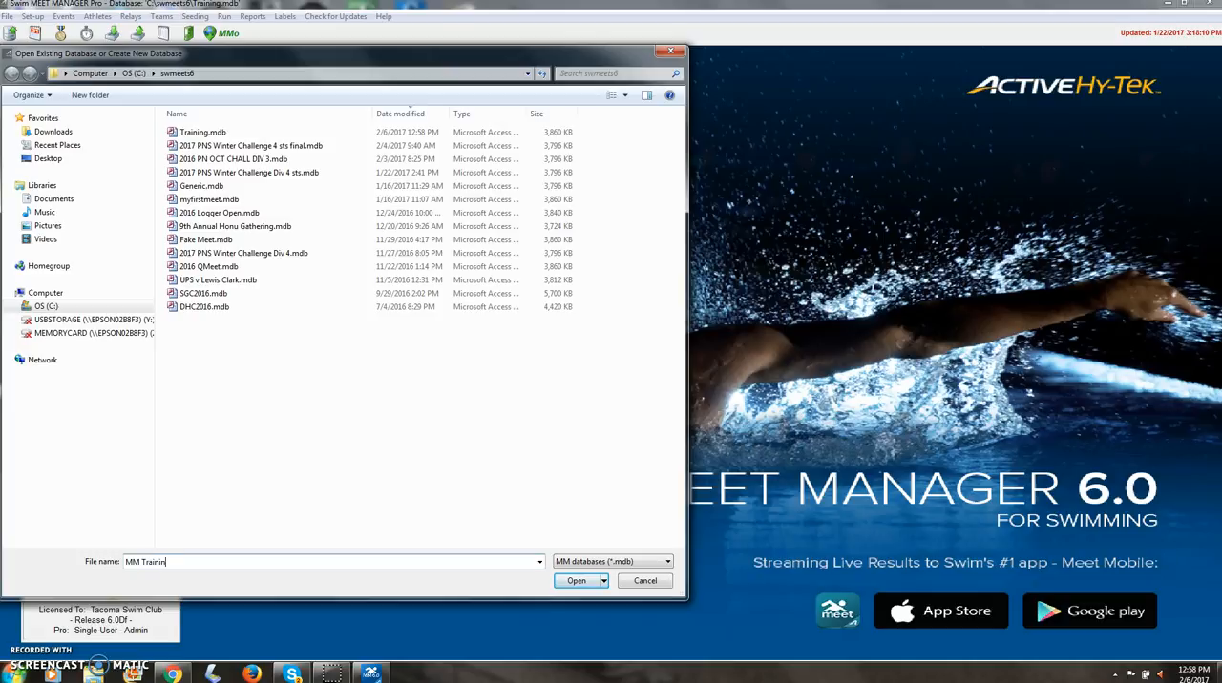
{"action": "type", "text": "g Meet"}
{"action": "left_click", "coordinate": [577, 580]}
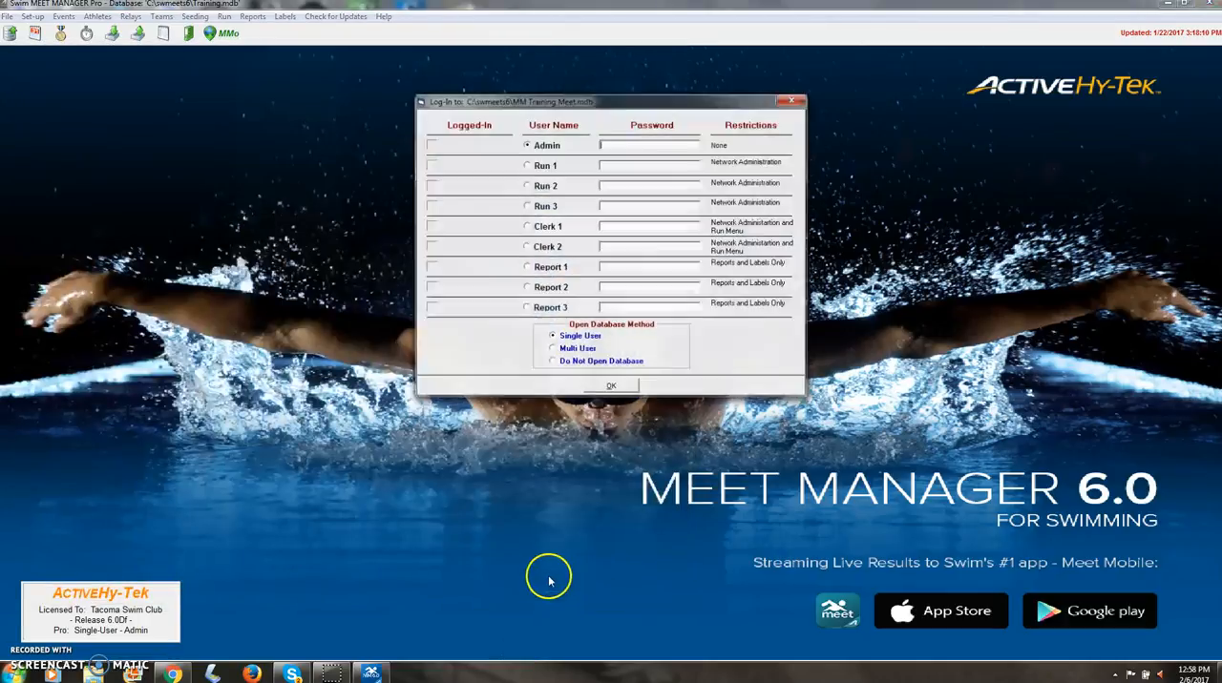
{"action": "left_click", "coordinate": [611, 386]}
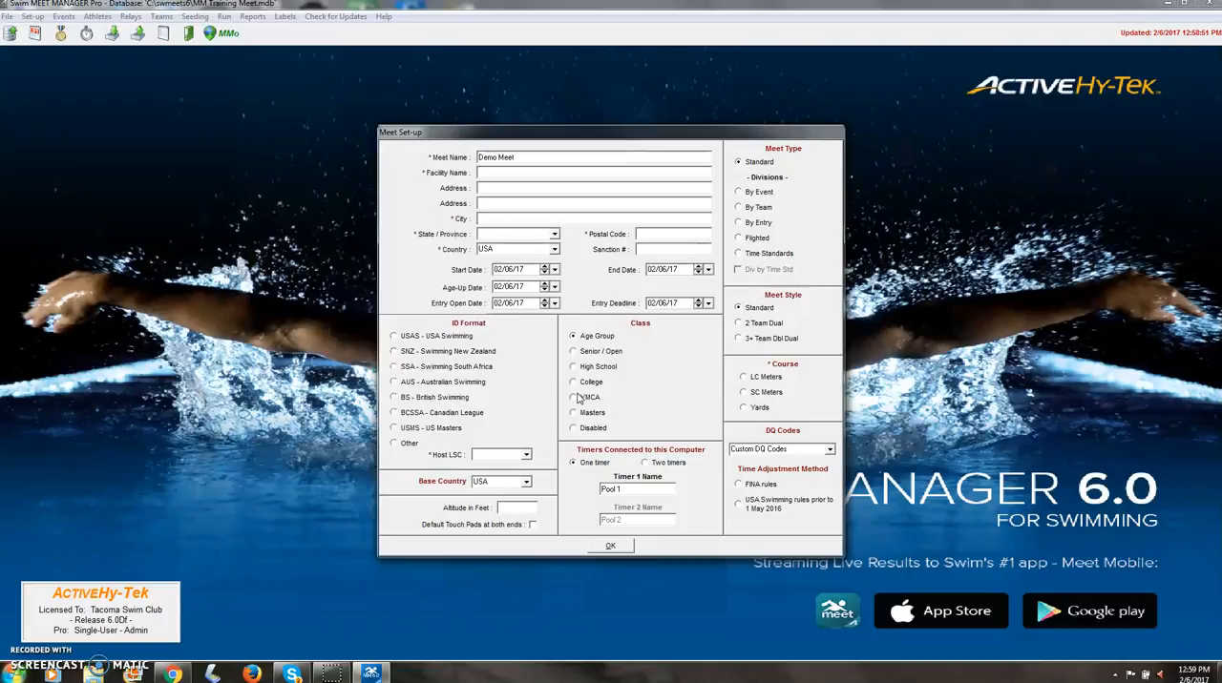
Step: Replace the default meet name with "MM Training Meet" in the meet set-up
{"action": "left_click", "coordinate": [506, 157]}
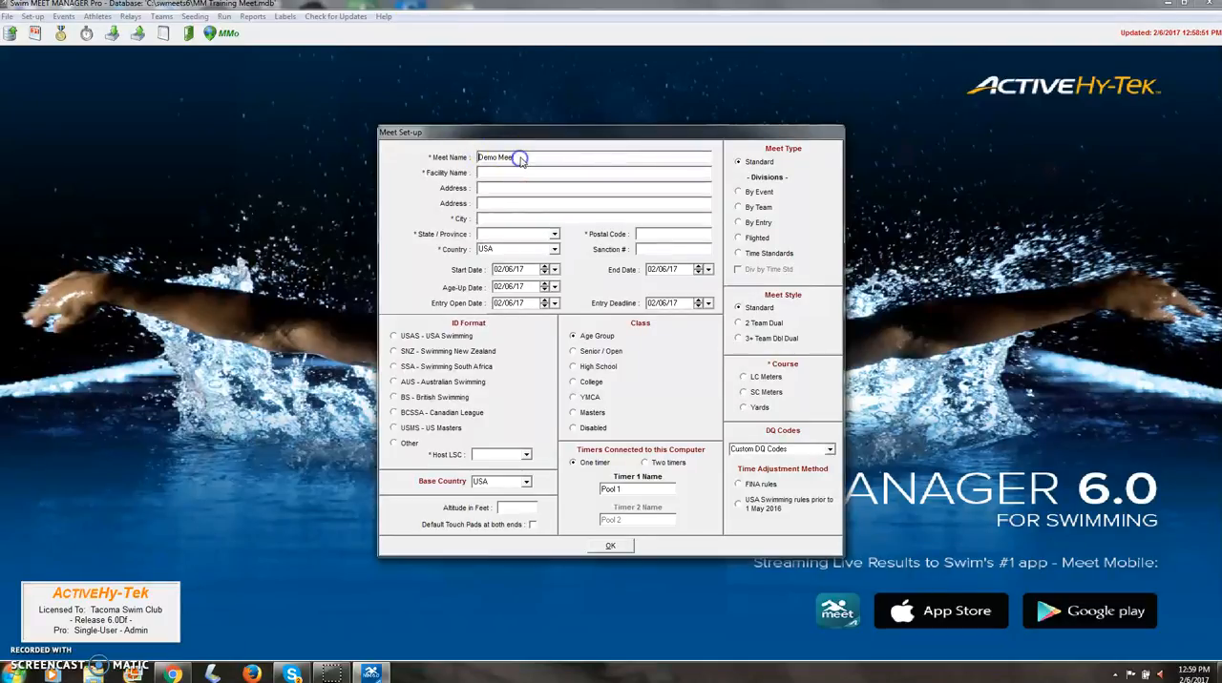
{"action": "key", "text": "BackSpace"}
{"action": "key", "text": "BackSpace"}
{"action": "key", "text": "BackSpace"}
{"action": "key", "text": "BackSpace"}
{"action": "key", "text": "BackSpace"}
{"action": "type", "text": "MM Training"}
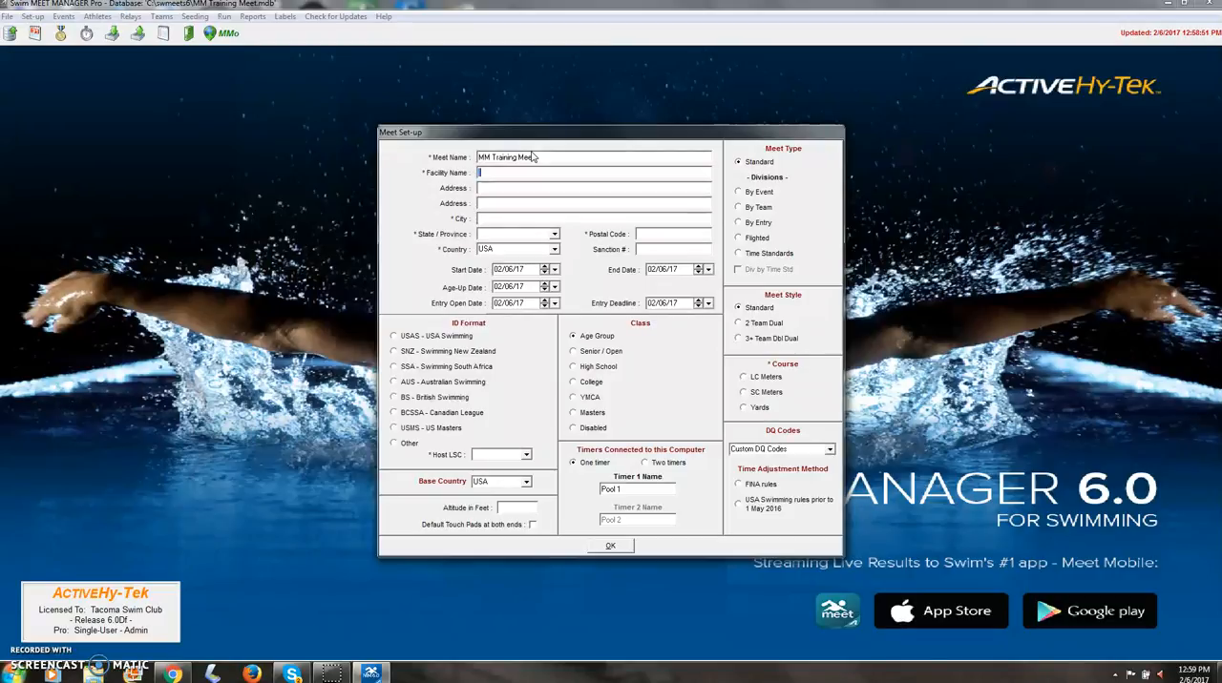
Step: Enter the facility as Dick Hannula Pool in Tacoma, WA, and fill in its postal code
{"action": "type", "text": "Dick Hann"}
{"action": "type", "text": "u"}
{"action": "type", "text": "la Pool"}
{"action": "type", "text": "Tacoma"}
{"action": "key", "text": "Tab"}
{"action": "type", "text": "w"}
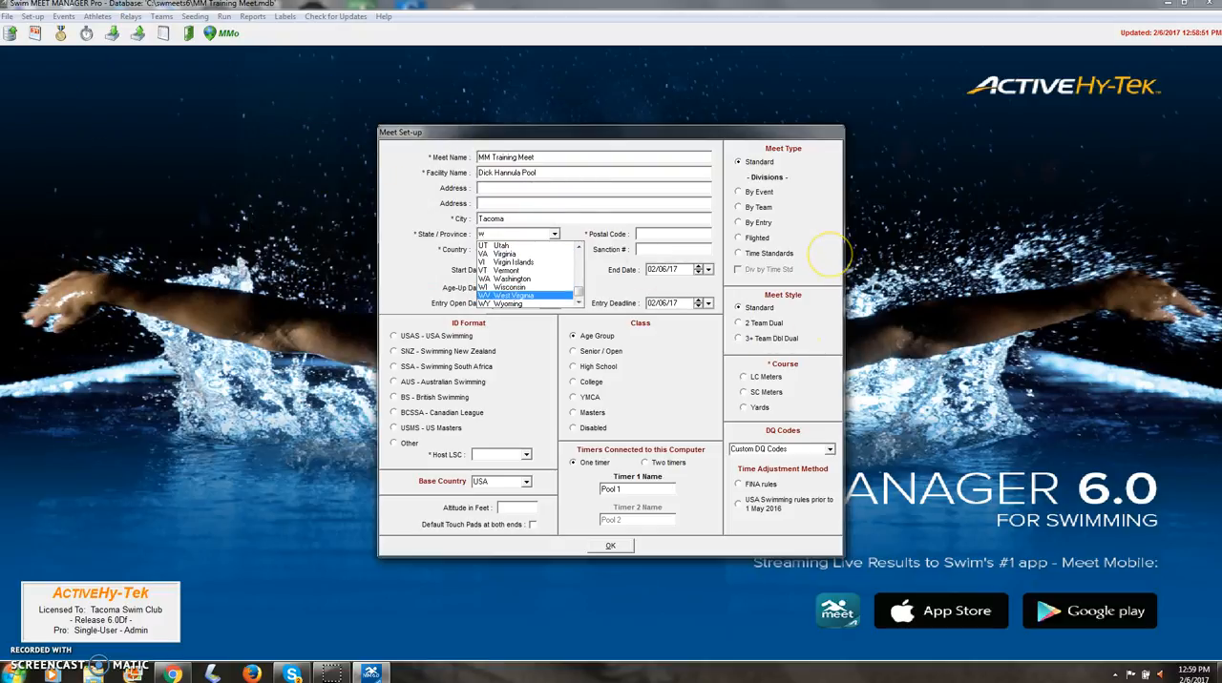
{"action": "type", "text": "a"}
{"action": "key", "text": "Tab"}
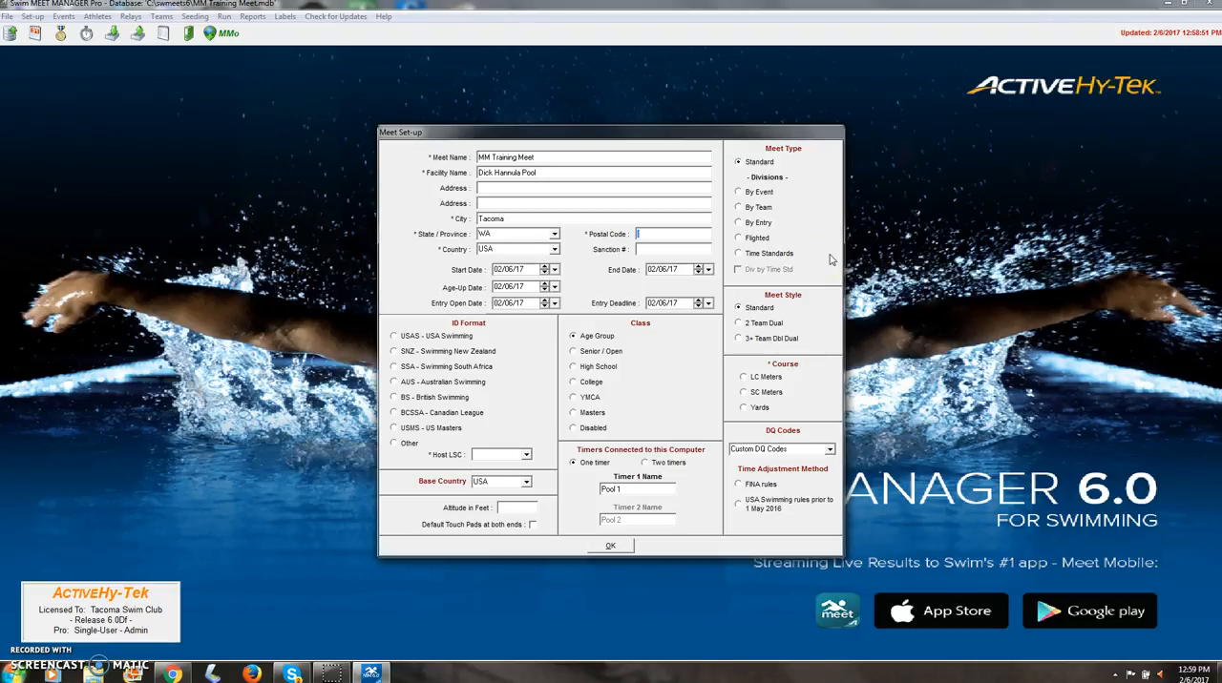
{"action": "type", "text": "98"}
{"action": "type", "text": "406"}
Step: Enter 1701-XXXX as the meet's sanction number
{"action": "type", "text": "17"}
{"action": "type", "text": "01"}
{"action": "type", "text": "-XXXX"}
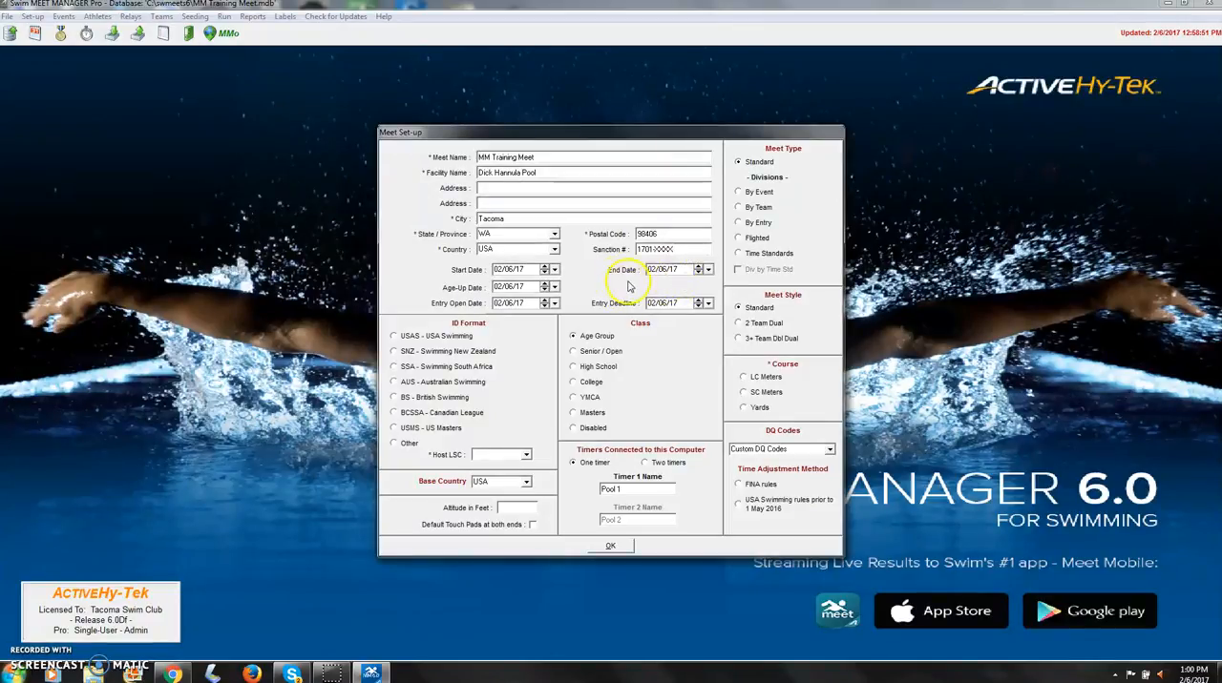
Step: Set the meet's start date to 12/15/17 and its end date to 12/16/17
{"action": "left_click", "coordinate": [496, 270]}
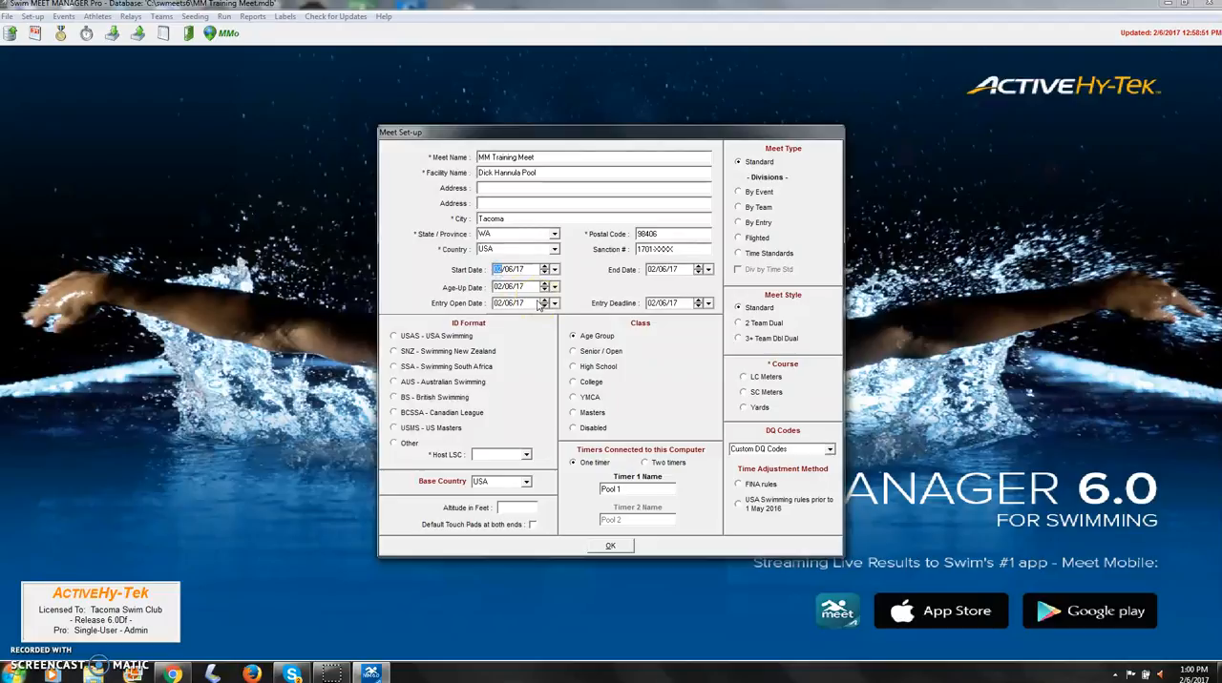
{"action": "type", "text": "12/15"}
{"action": "key", "text": "Tab"}
{"action": "type", "text": "12/16"}
{"action": "key", "text": "Tab"}
Step: Set the age-up date to 12/15/17, the entry open date to 10/15/17 and the entry deadline to 12/01/17
{"action": "type", "text": "12/15"}
{"action": "key", "text": "Tab"}
{"action": "type", "text": "10/15"}
{"action": "key", "text": "Tab"}
{"action": "type", "text": "1201"}
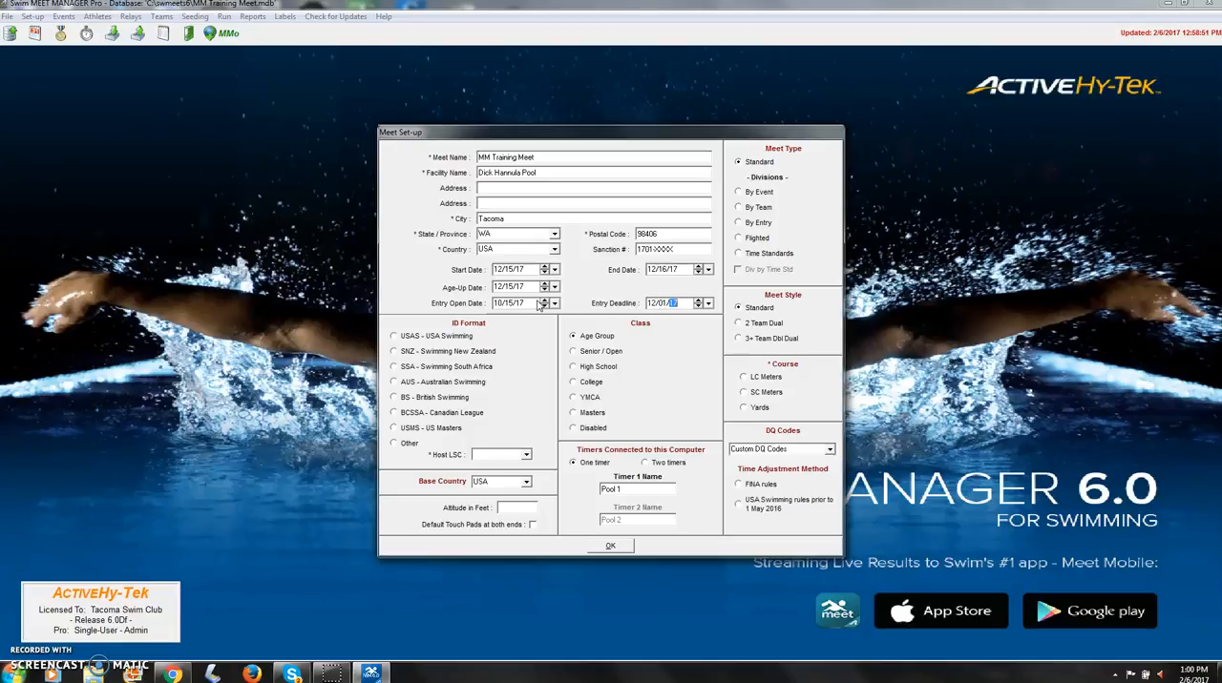
{"action": "key", "text": "Tab"}
Step: Choose the USAS - USA Swimming ID format and set the host LSC to PN, Pacific Northwest
{"action": "left_click", "coordinate": [394, 337]}
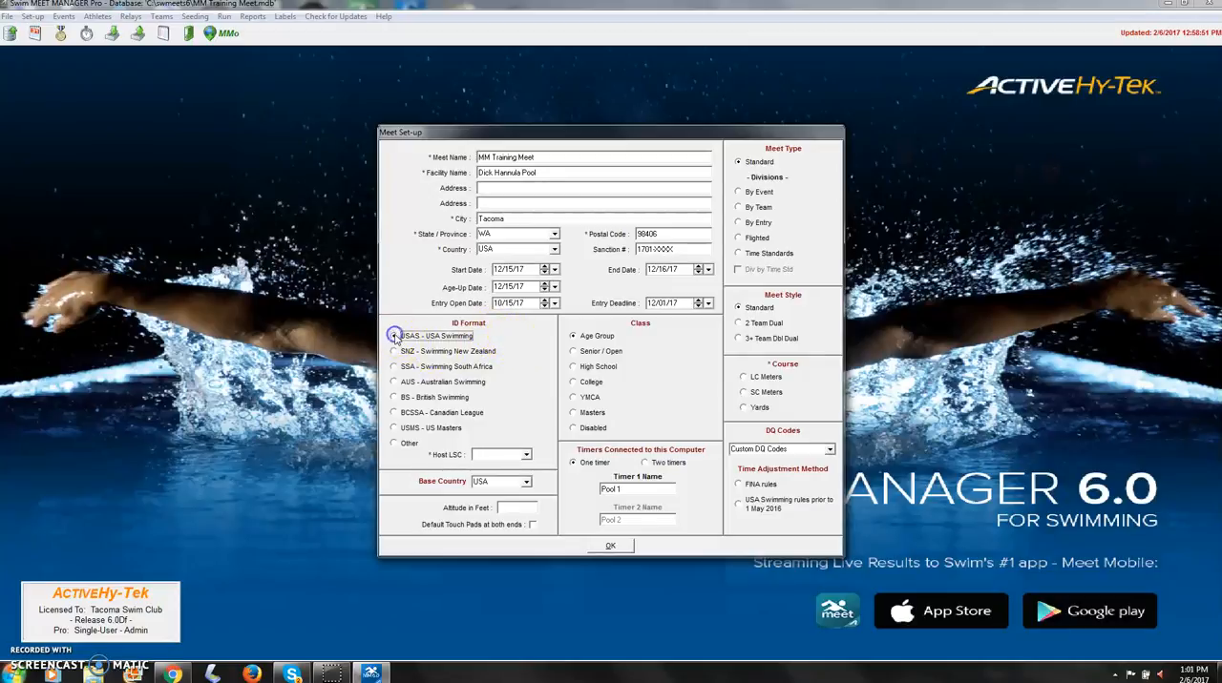
{"action": "left_click", "coordinate": [508, 362]}
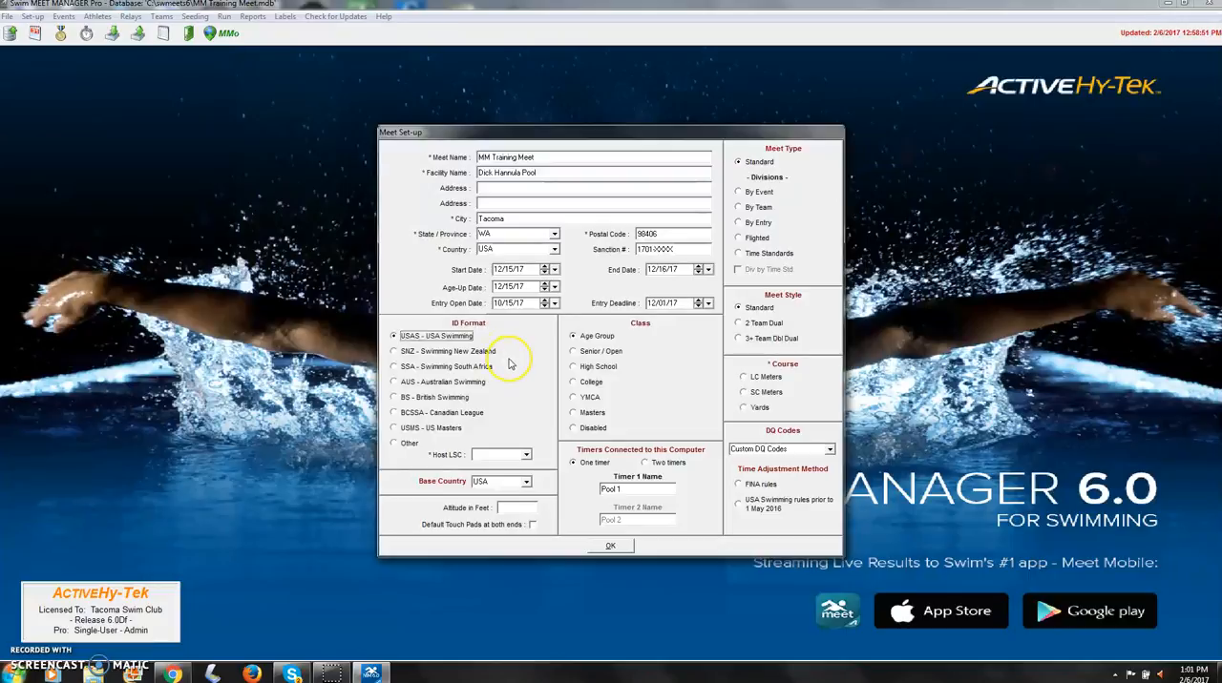
{"action": "left_click", "coordinate": [525, 454]}
{"action": "left_click", "coordinate": [572, 492]}
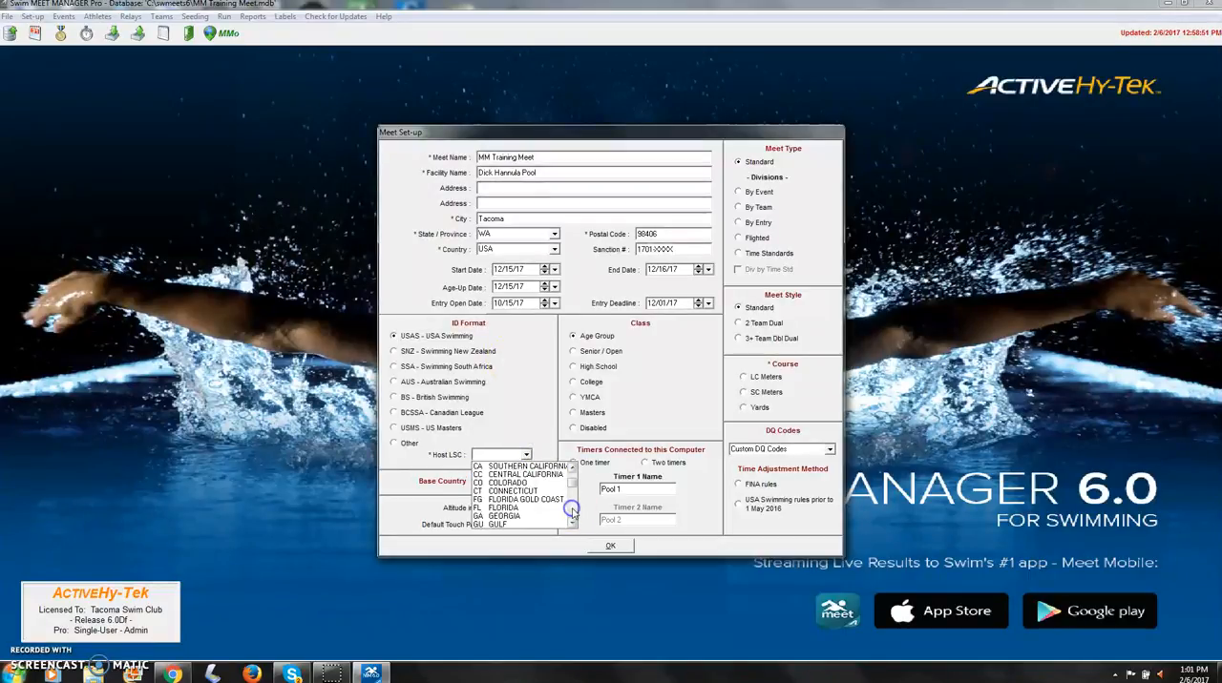
{"action": "left_click", "coordinate": [573, 493]}
{"action": "left_click_drag", "start_coordinate": [574, 493], "coordinate": [574, 503]}
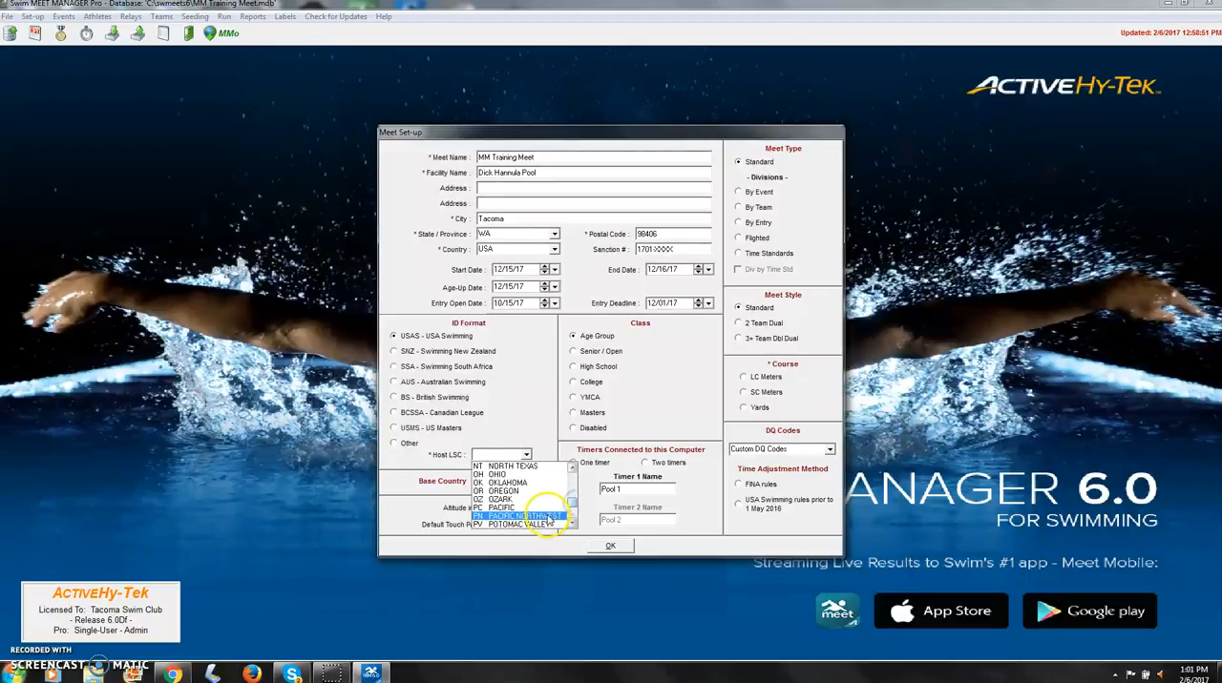
{"action": "left_click", "coordinate": [546, 515]}
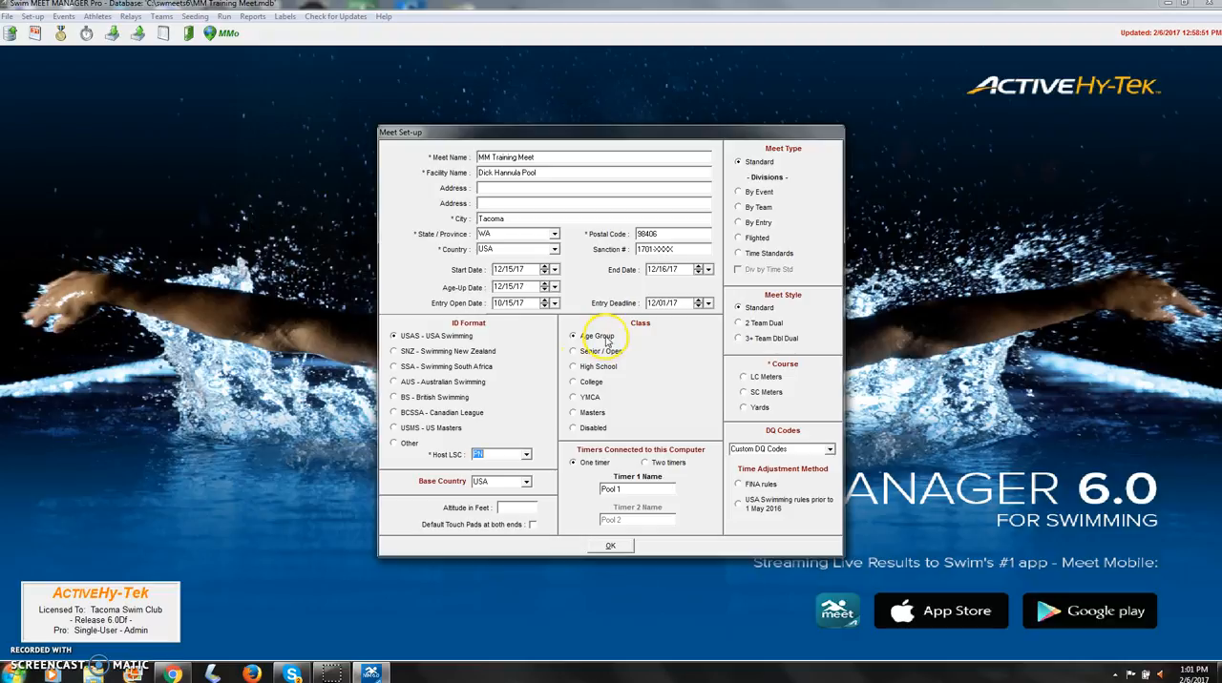
Step: Set the meet class to Age Group, the meet type to Standard and the course to Yards
{"action": "left_click", "coordinate": [573, 351]}
{"action": "left_click", "coordinate": [573, 367]}
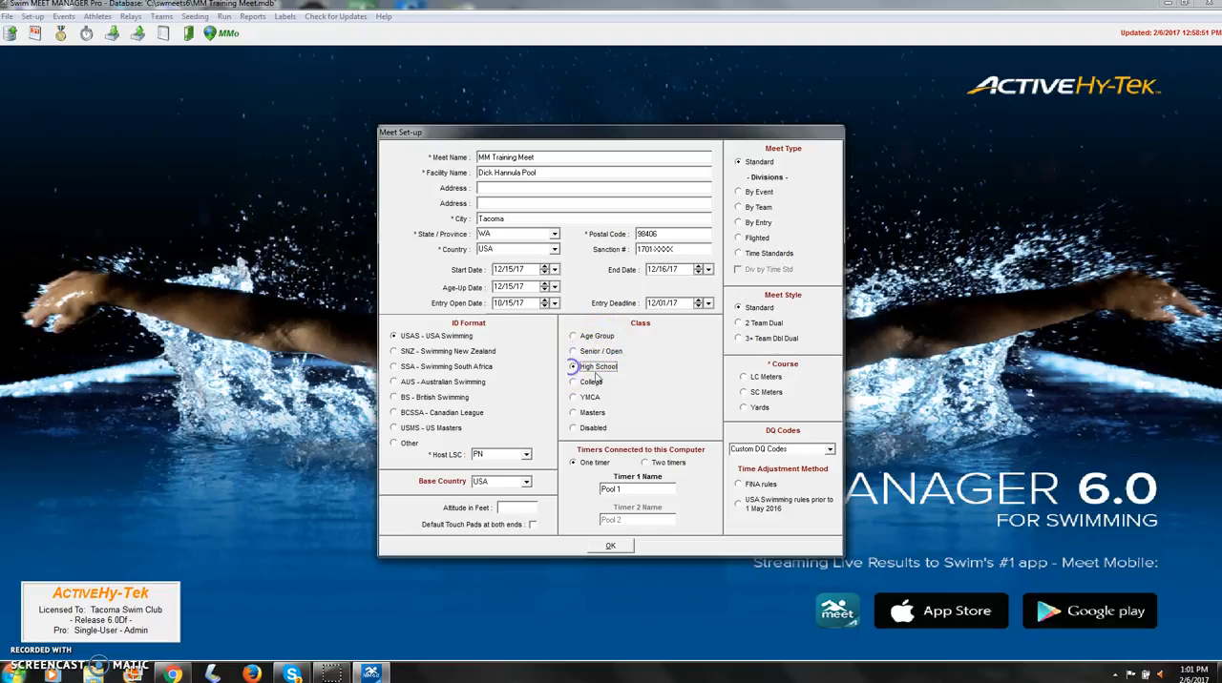
{"action": "left_click", "coordinate": [574, 382]}
{"action": "left_click", "coordinate": [574, 412]}
{"action": "left_click", "coordinate": [574, 336]}
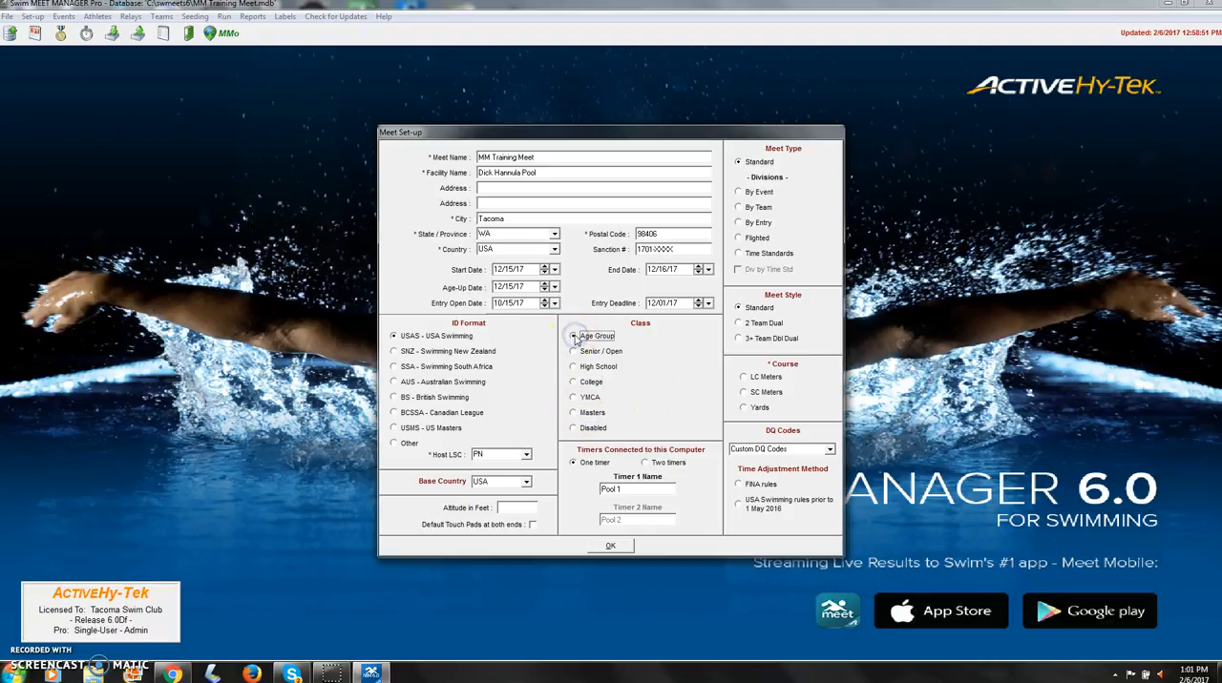
{"action": "left_click", "coordinate": [739, 162]}
{"action": "left_click", "coordinate": [748, 413]}
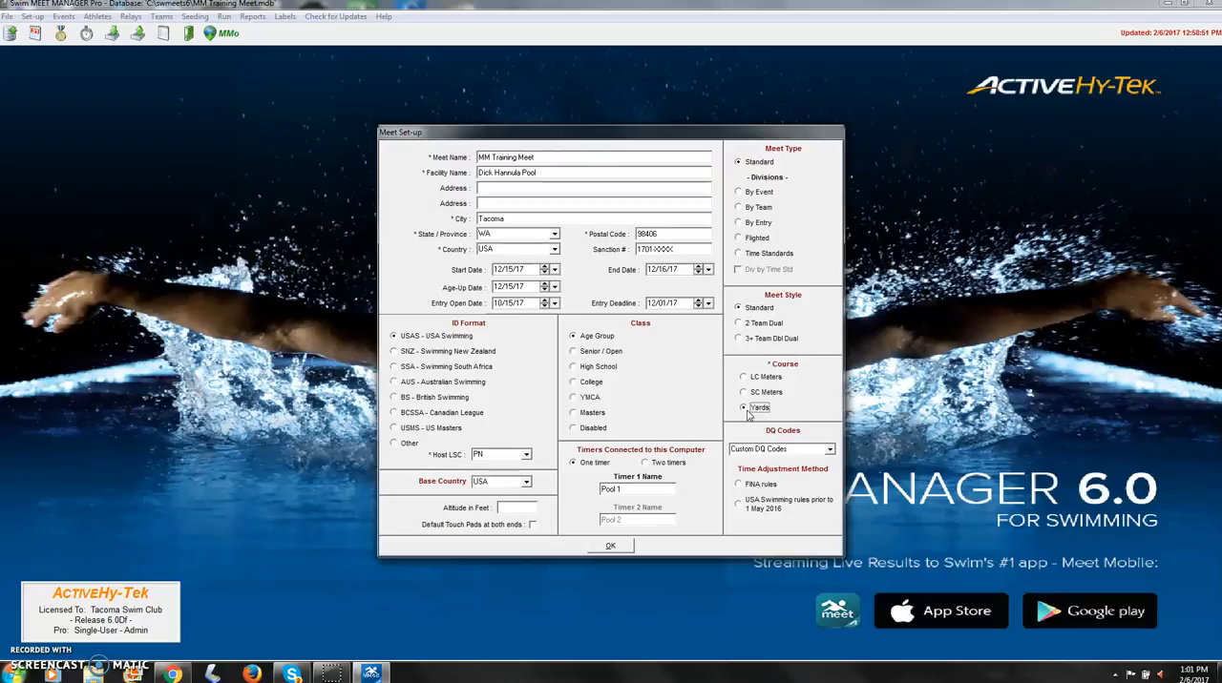
Step: Select the USA-S DQ Codes Nov 2013 and the FINA rules time adjustment method, and save the meet set-up
{"action": "left_click", "coordinate": [828, 449]}
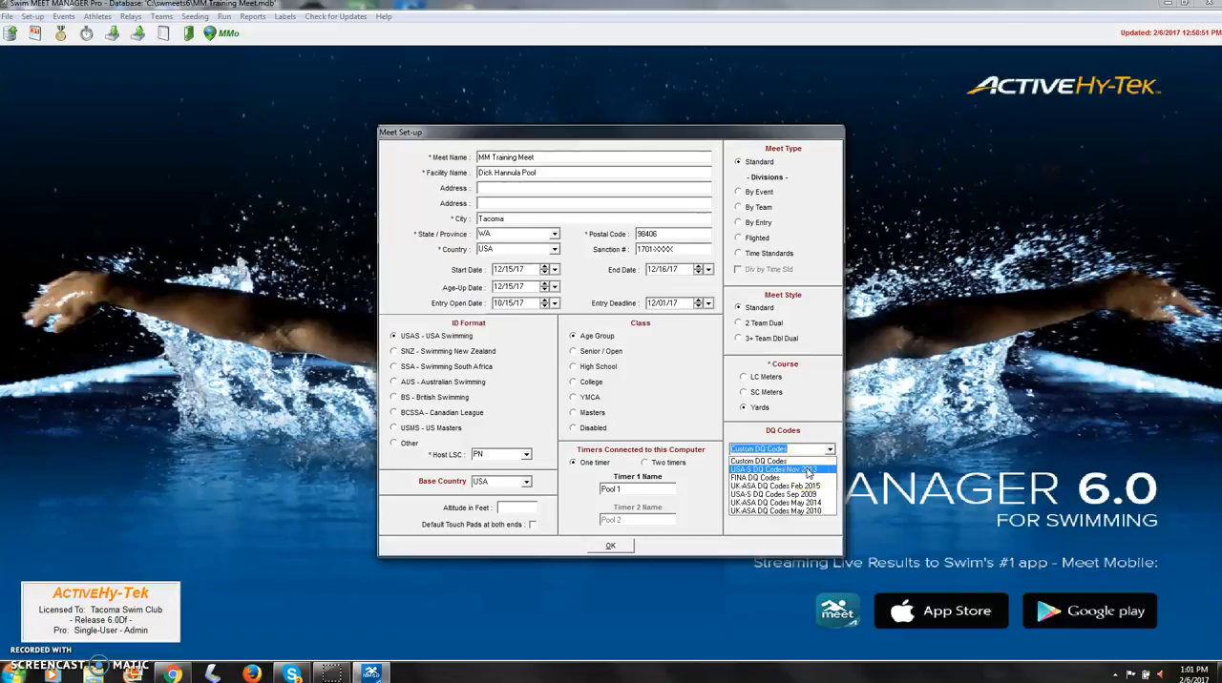
{"action": "left_click", "coordinate": [809, 470]}
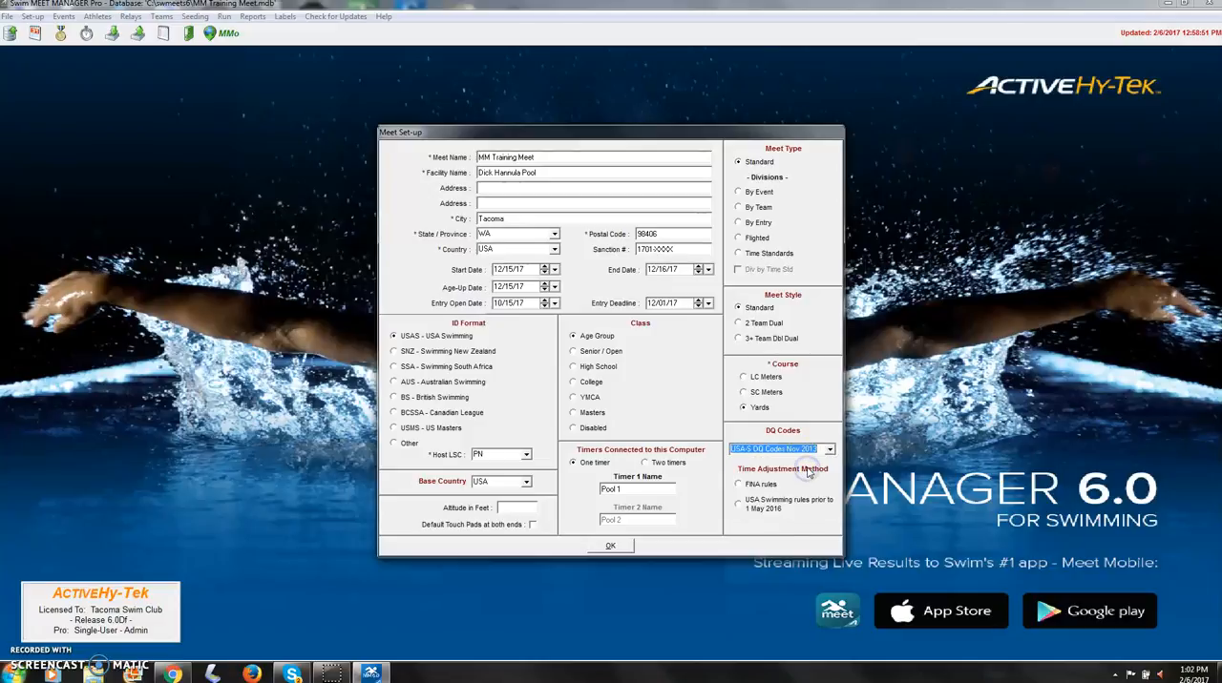
{"action": "left_click", "coordinate": [741, 485]}
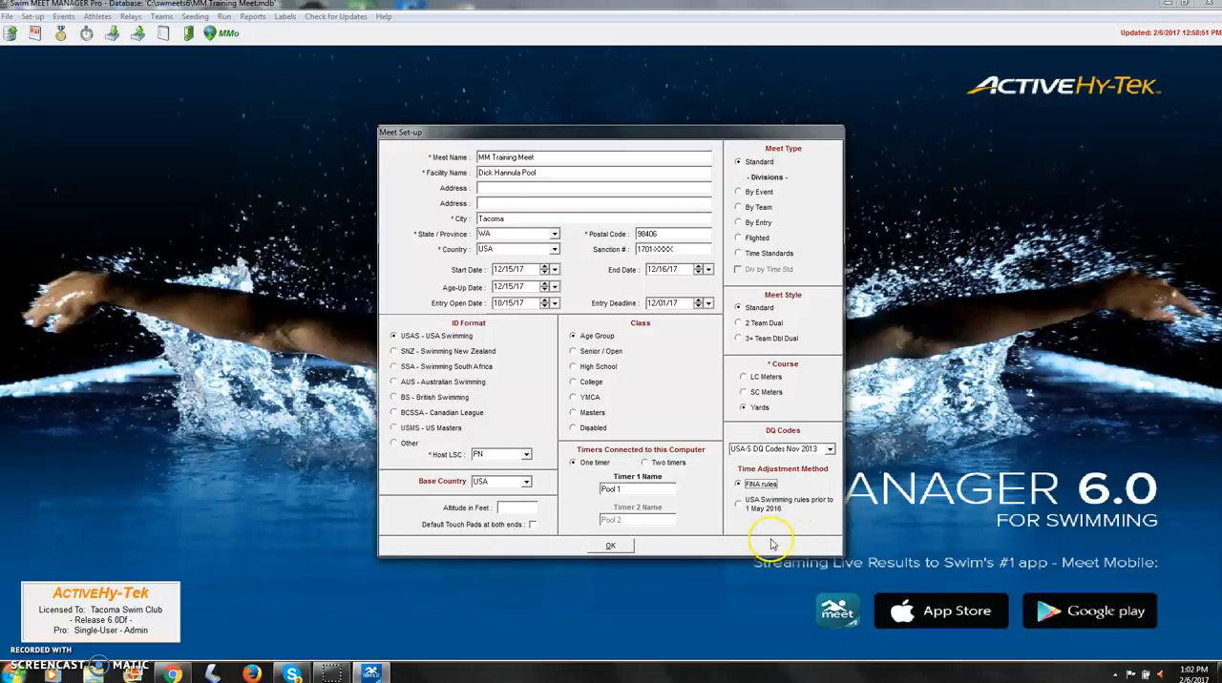
{"action": "left_click", "coordinate": [619, 546]}
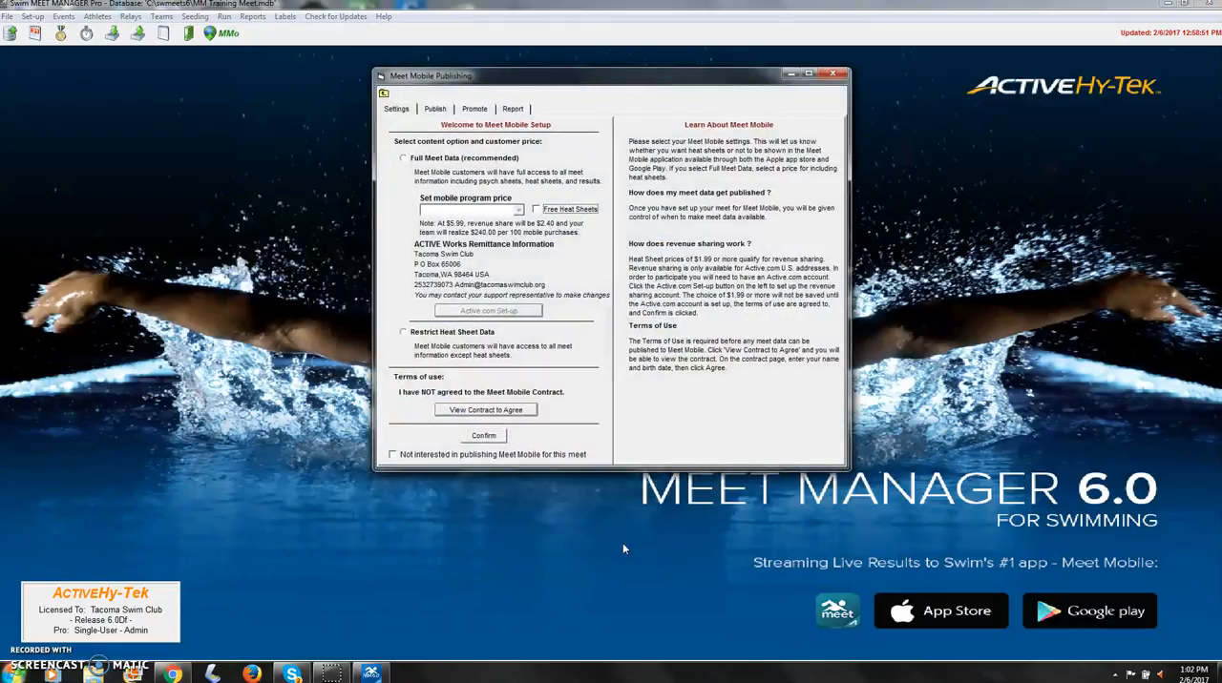
Step: Mark the meet as not interested in Meet Mobile publishing and close the publishing settings
{"action": "left_click", "coordinate": [392, 454]}
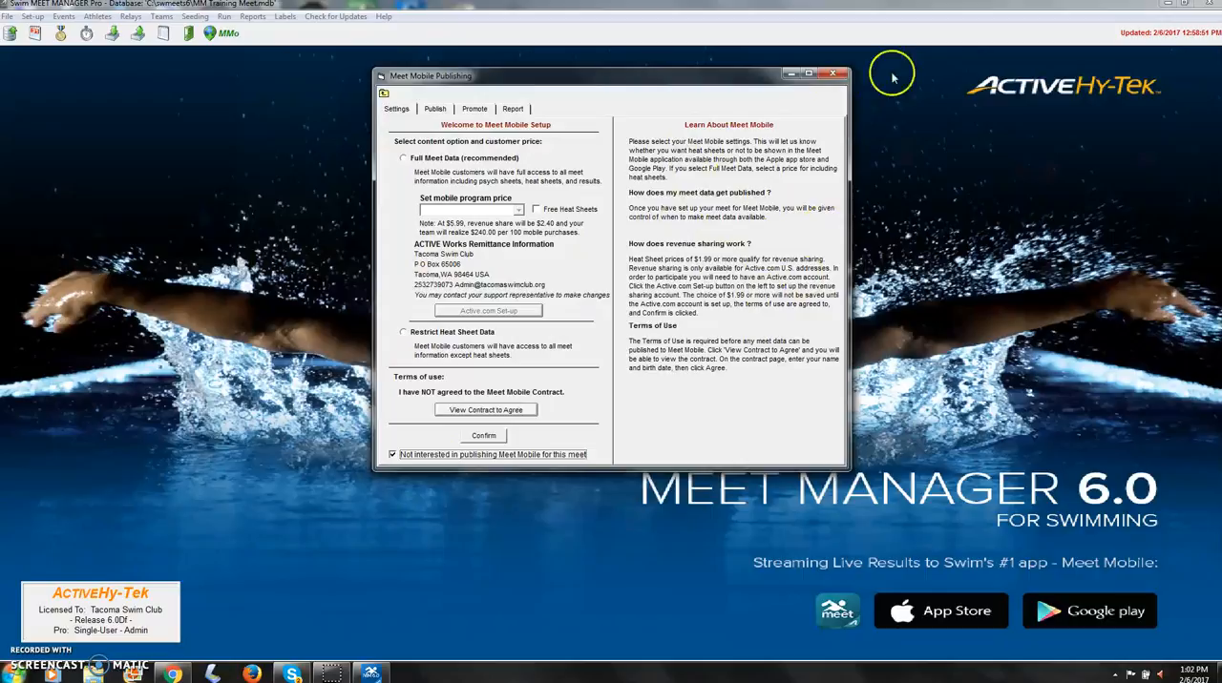
{"action": "left_click", "coordinate": [837, 74]}
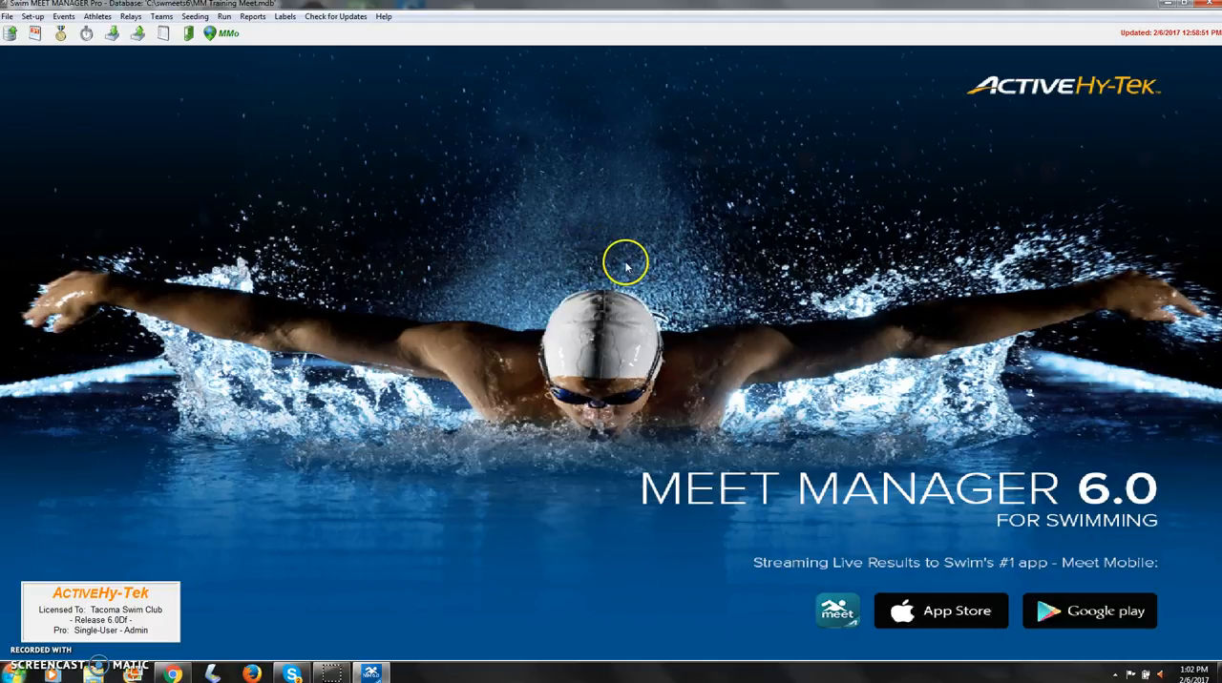
Step: Review the basic, standard lanes and dual meets seeding preferences, and accept them without changes
{"action": "left_click", "coordinate": [31, 16]}
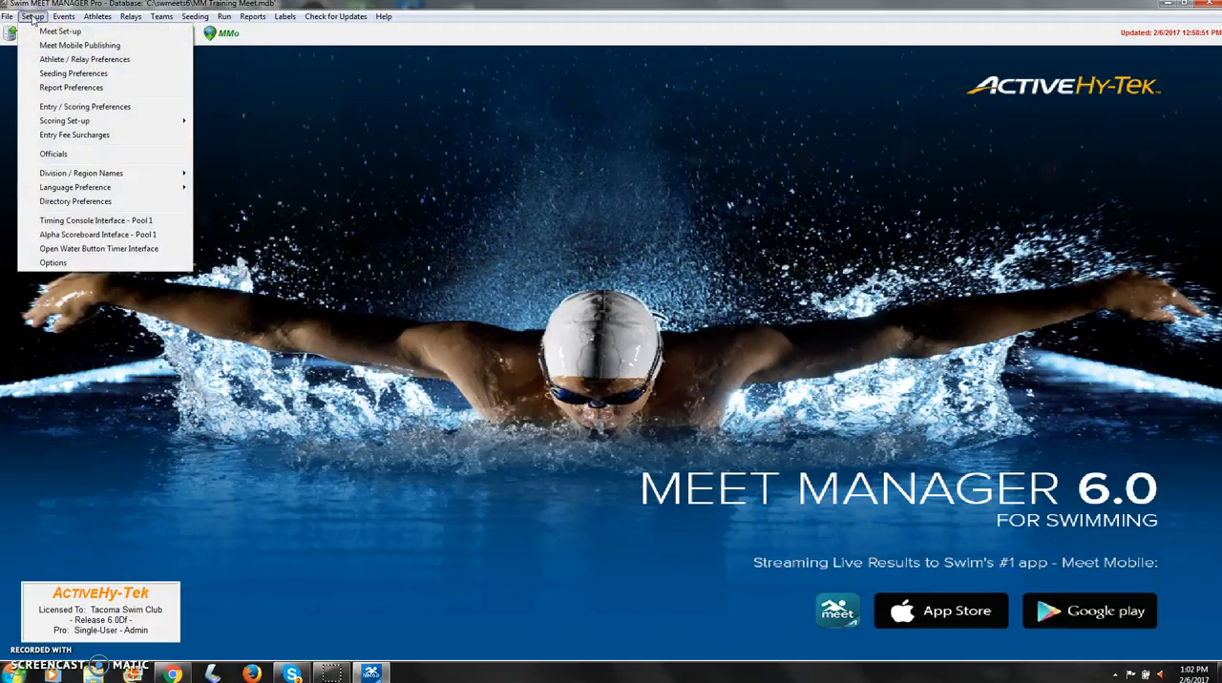
{"action": "left_click", "coordinate": [74, 76]}
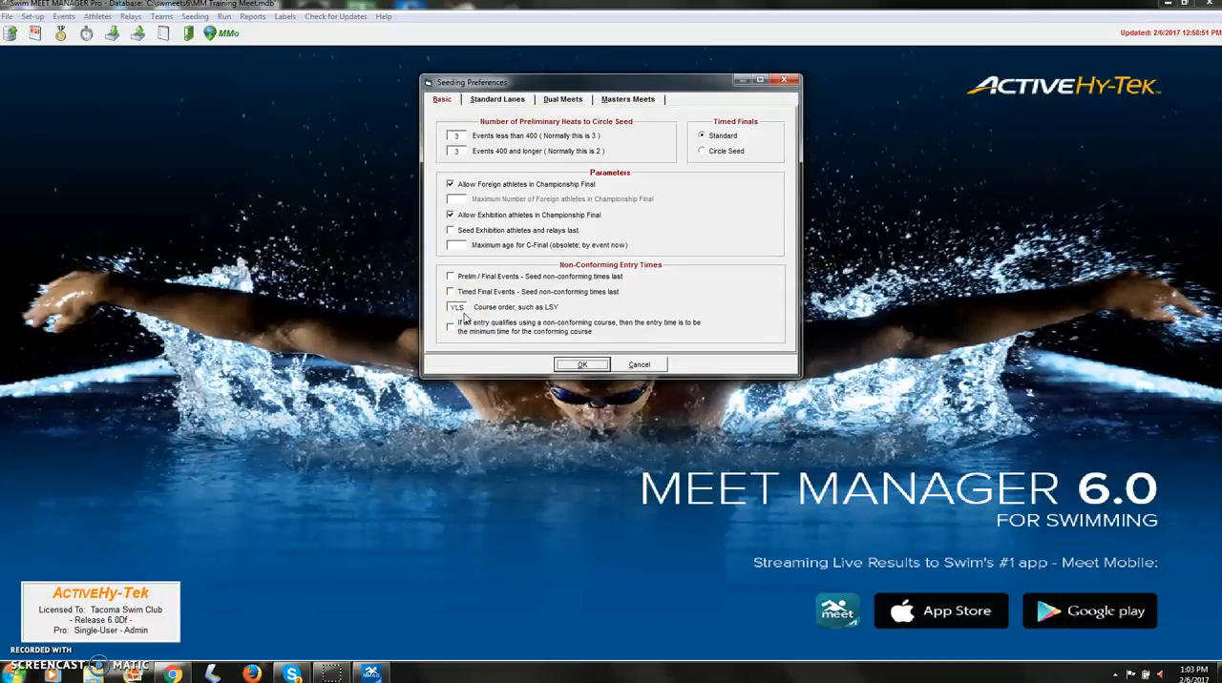
{"action": "left_click", "coordinate": [507, 100]}
{"action": "left_click", "coordinate": [552, 99]}
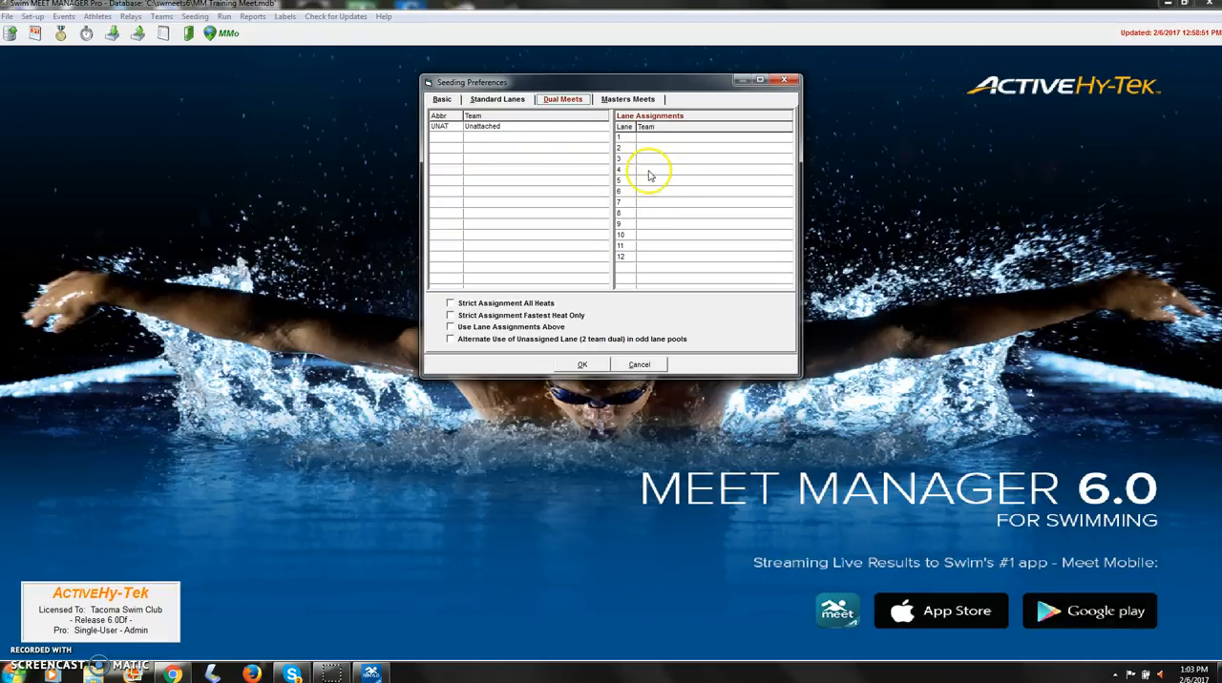
{"action": "left_click", "coordinate": [441, 100]}
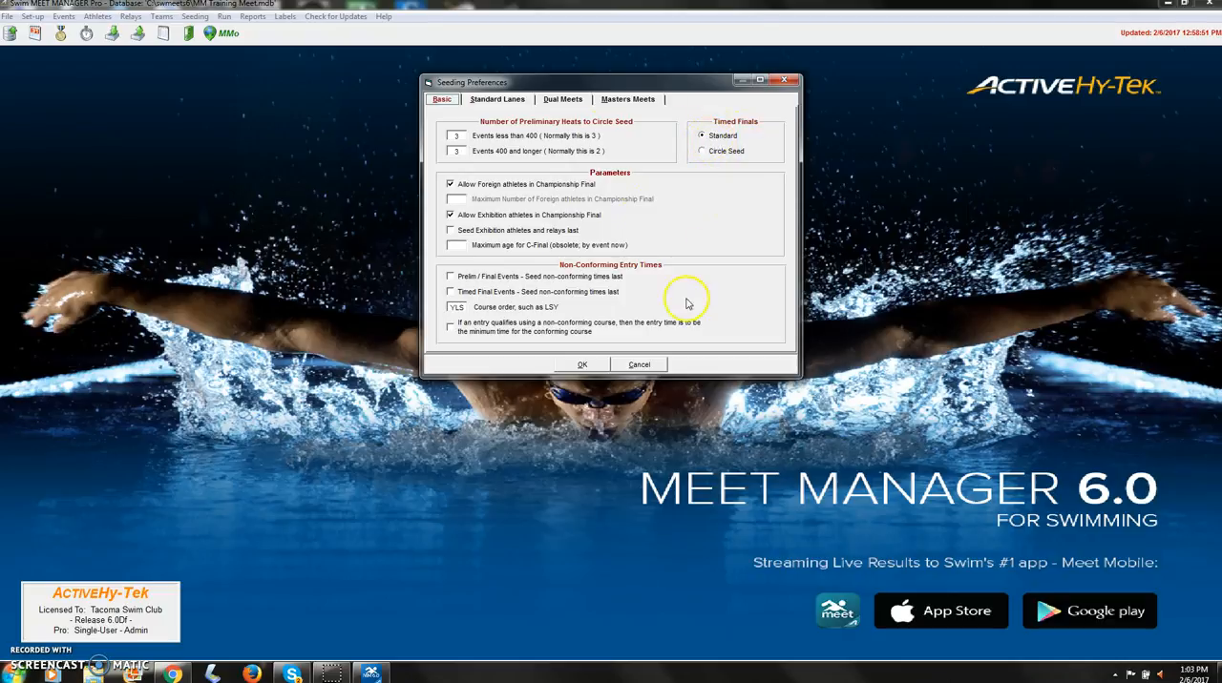
{"action": "left_click", "coordinate": [581, 366]}
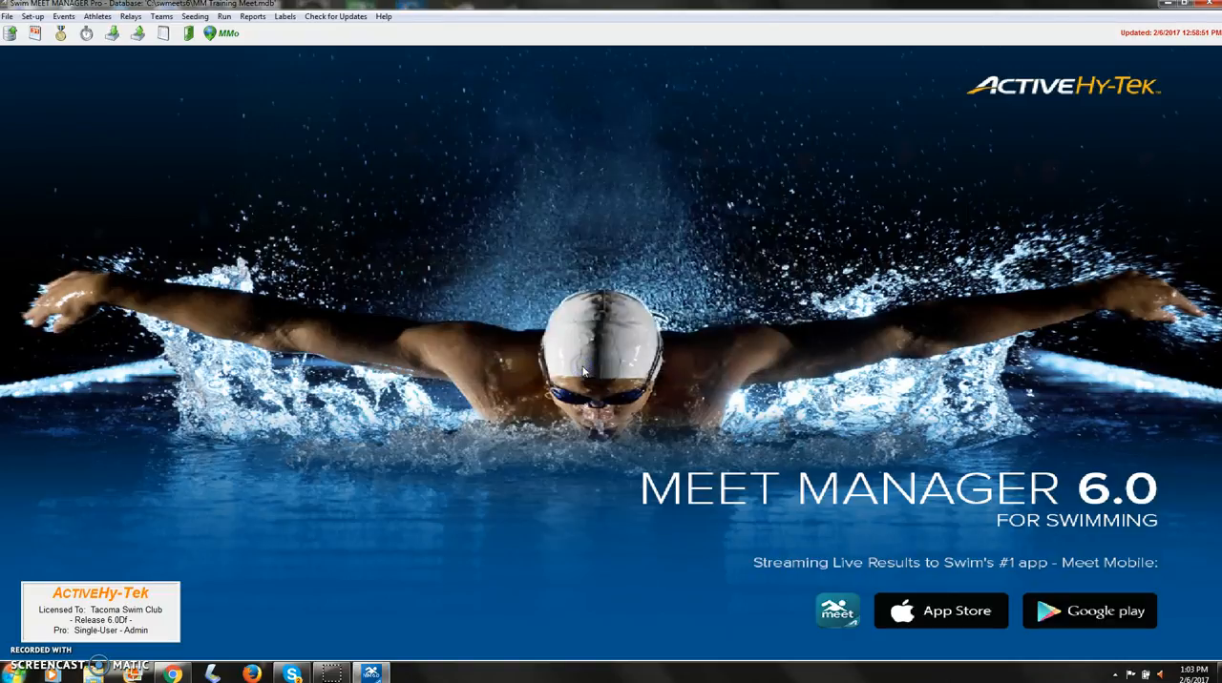
Step: Open the entries and entry limits preferences, and switch the exclusion of No Time (NT) entries when importing on and back off
{"action": "left_click", "coordinate": [34, 18]}
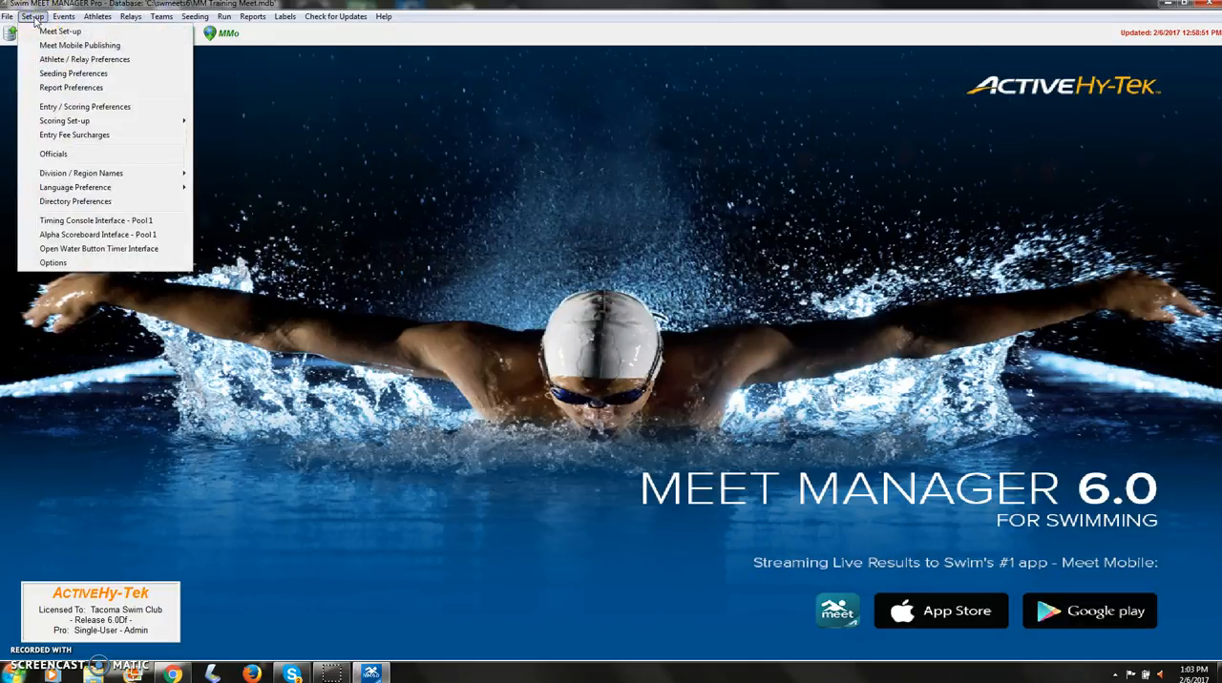
{"action": "left_click", "coordinate": [108, 108]}
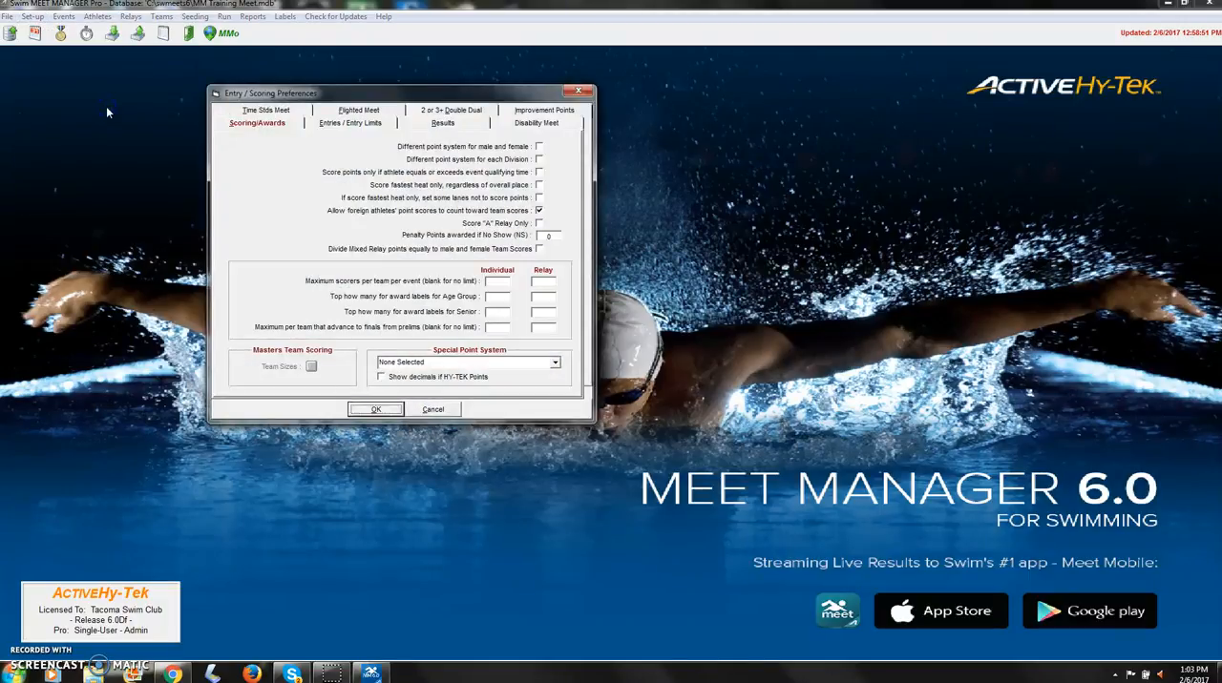
{"action": "left_click", "coordinate": [346, 128]}
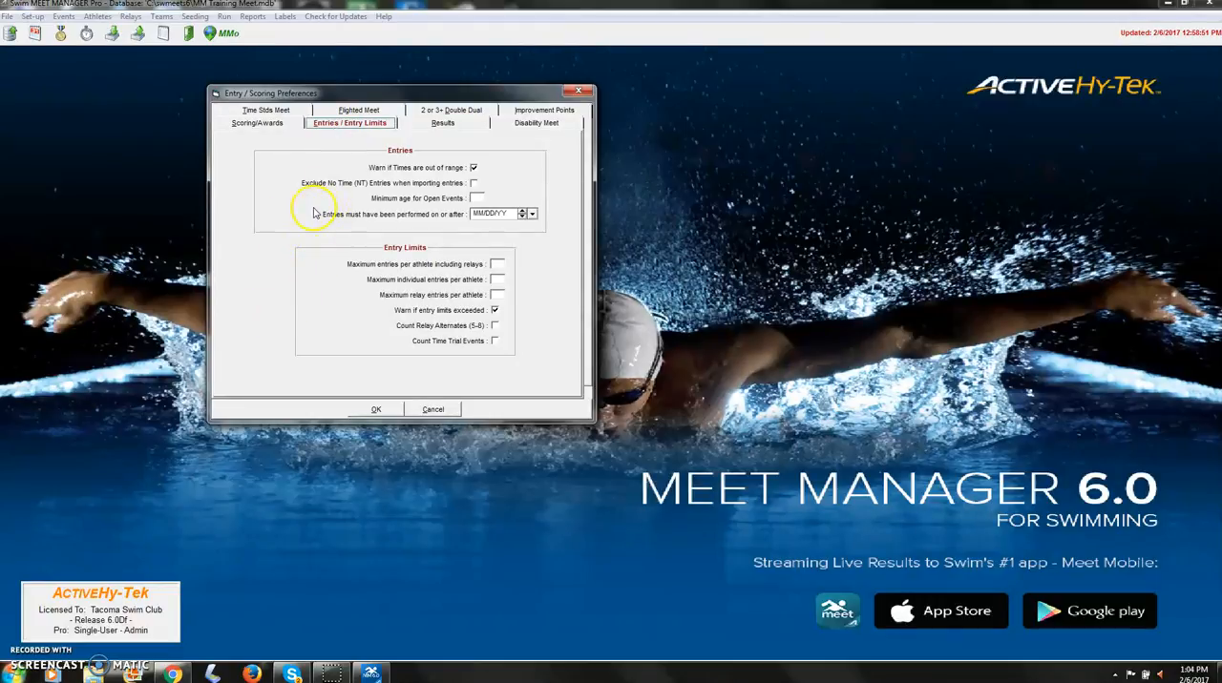
{"action": "left_click", "coordinate": [474, 184]}
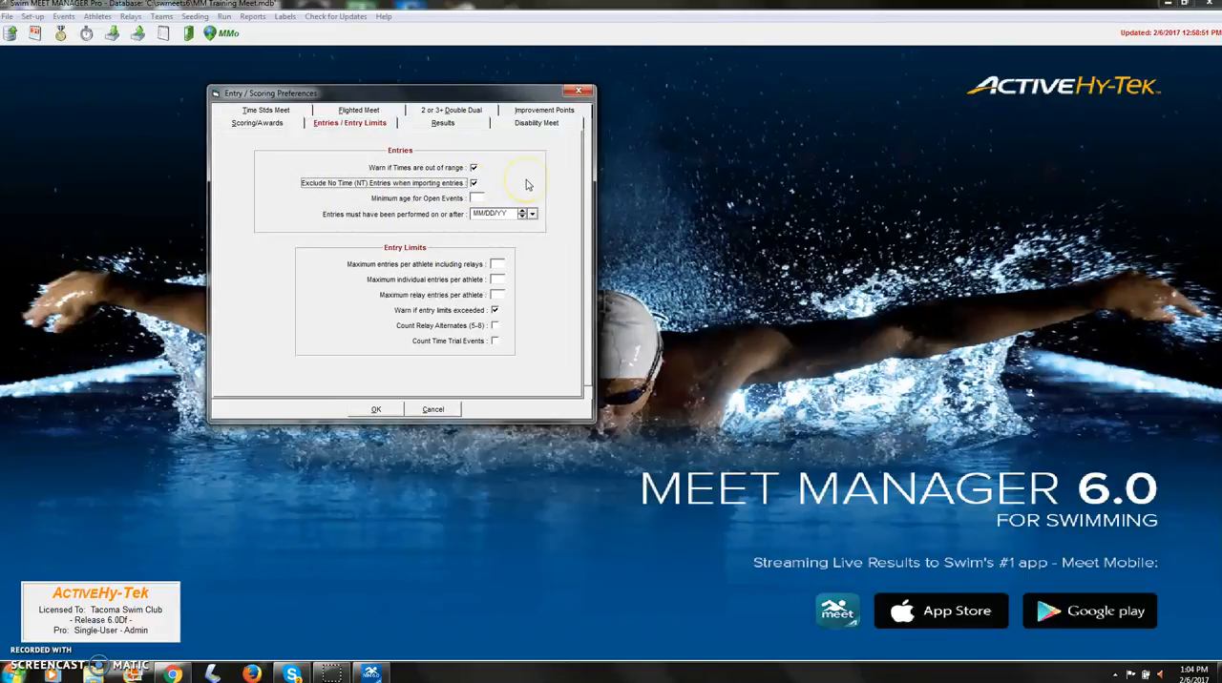
{"action": "left_click", "coordinate": [474, 184]}
Step: Limit each athlete to 8 individual entries, 2 relay entries and 10 entries including relays, and save the preferences
{"action": "left_click", "coordinate": [470, 238]}
{"action": "left_click", "coordinate": [497, 281]}
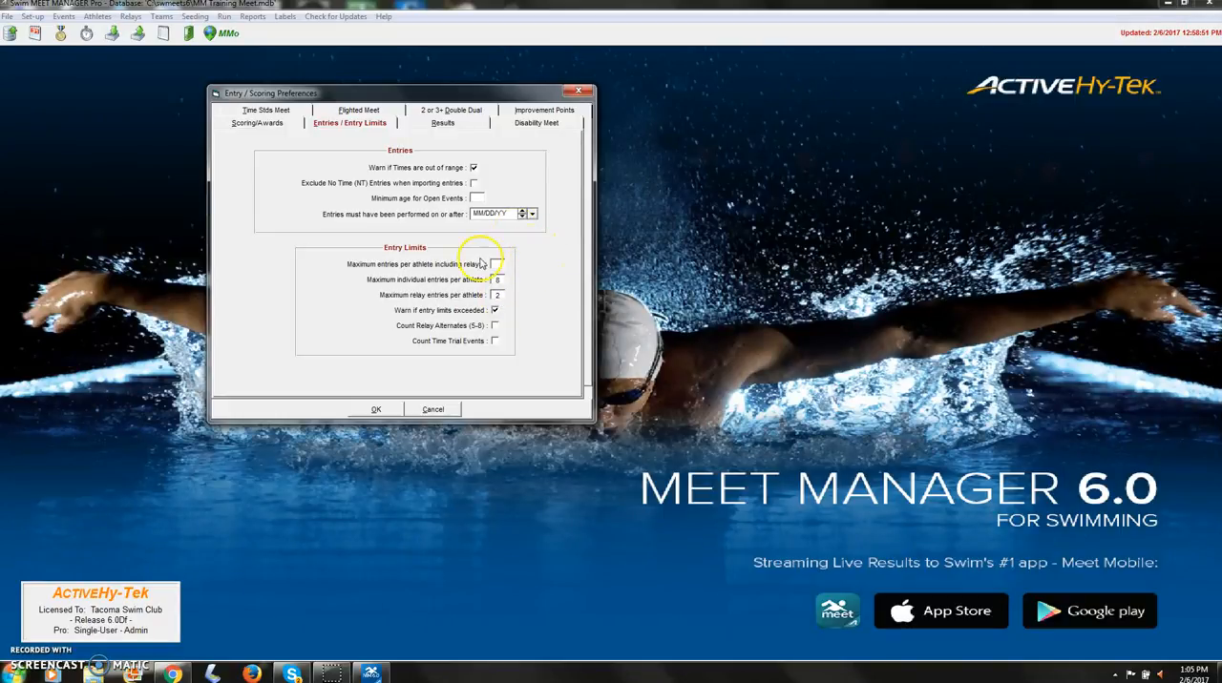
{"action": "left_click", "coordinate": [497, 265]}
{"action": "type", "text": "10"}
{"action": "left_click", "coordinate": [376, 411]}
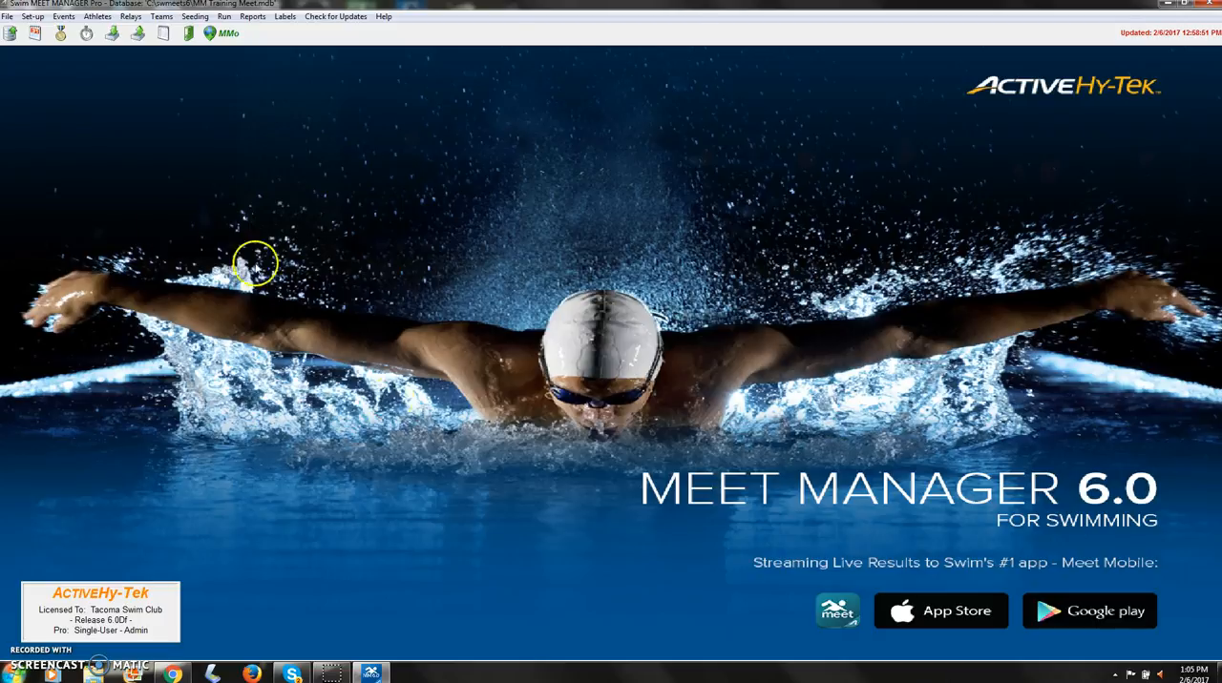
Step: Review the standard scoring set-up for individual and relay points, and accept it
{"action": "left_click", "coordinate": [34, 17]}
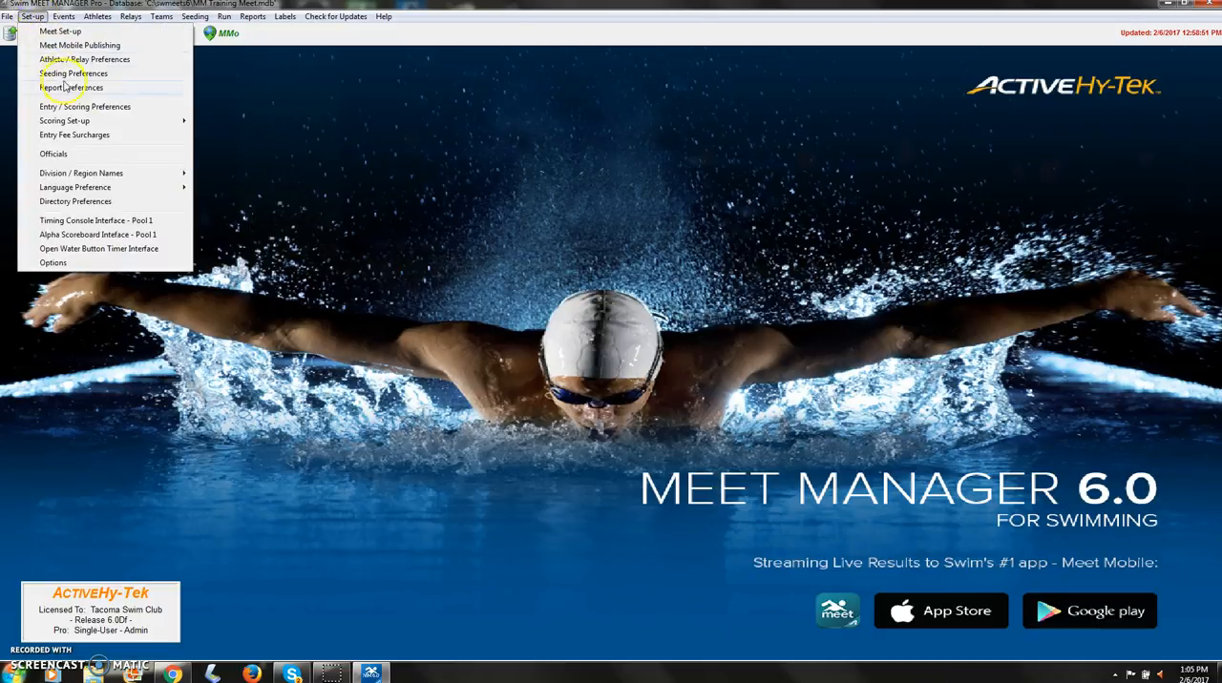
{"action": "mouse_move", "coordinate": [72, 124]}
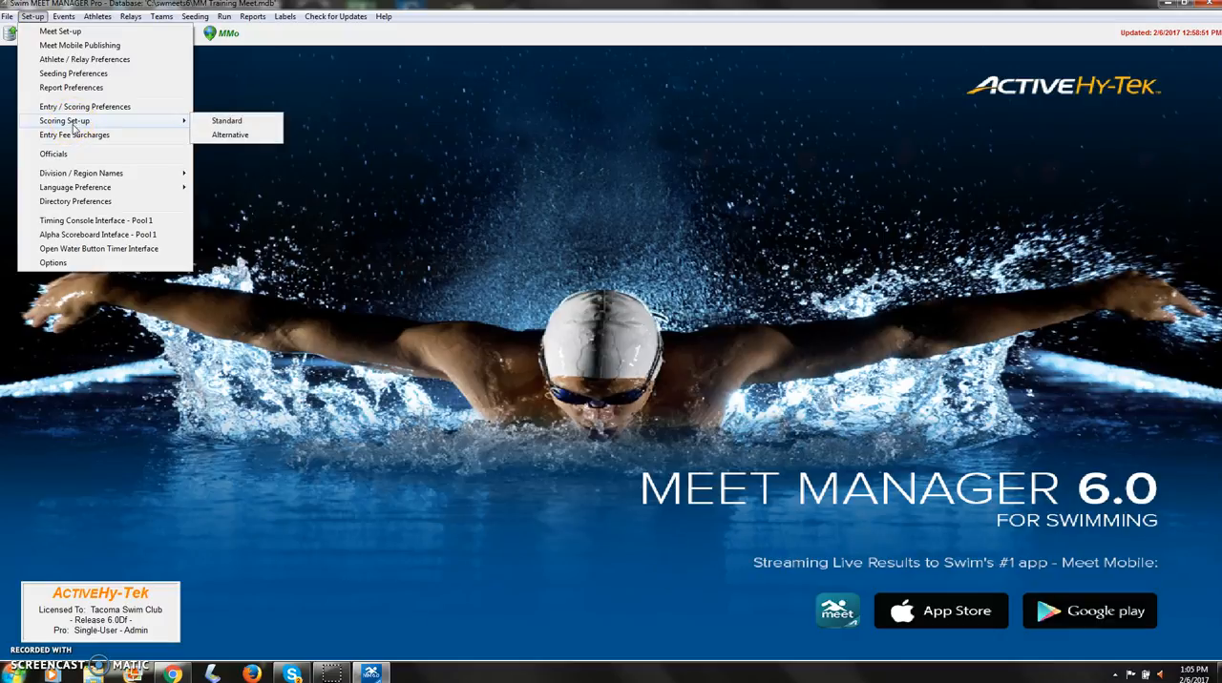
{"action": "left_click", "coordinate": [232, 124]}
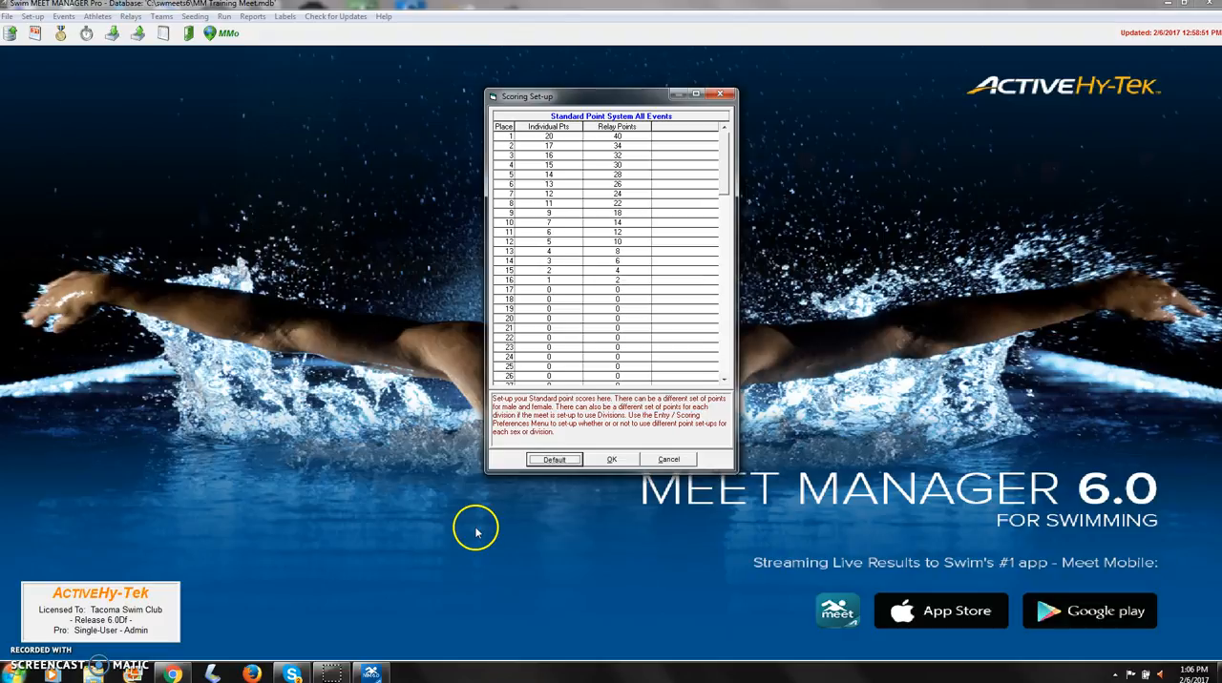
{"action": "left_click", "coordinate": [611, 460]}
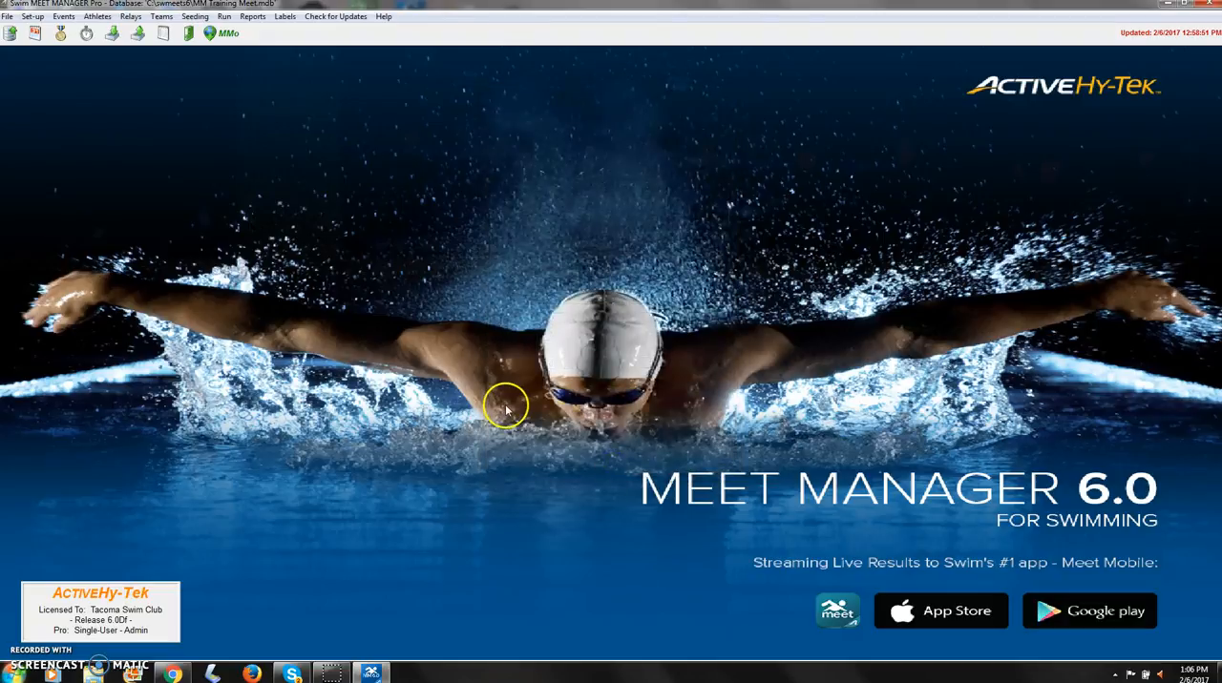